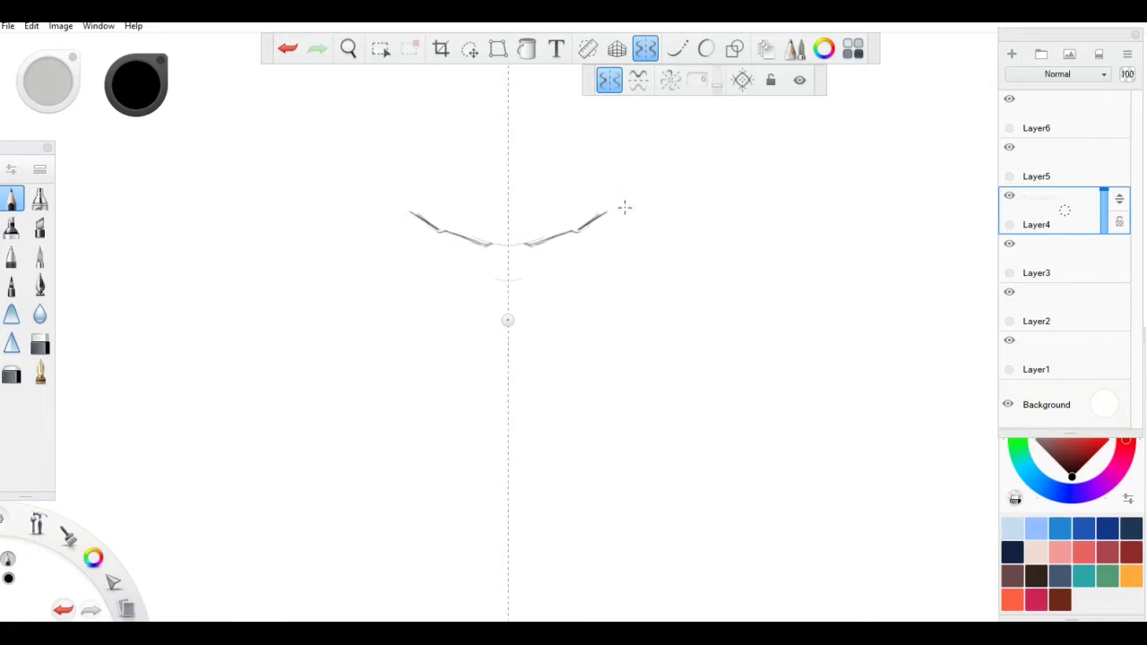
Step: Sketch mirrored angry eyebrows and angular eye outlines on Layer4 around the symmetry axis
left_click_drag(524, 242, 590, 221)
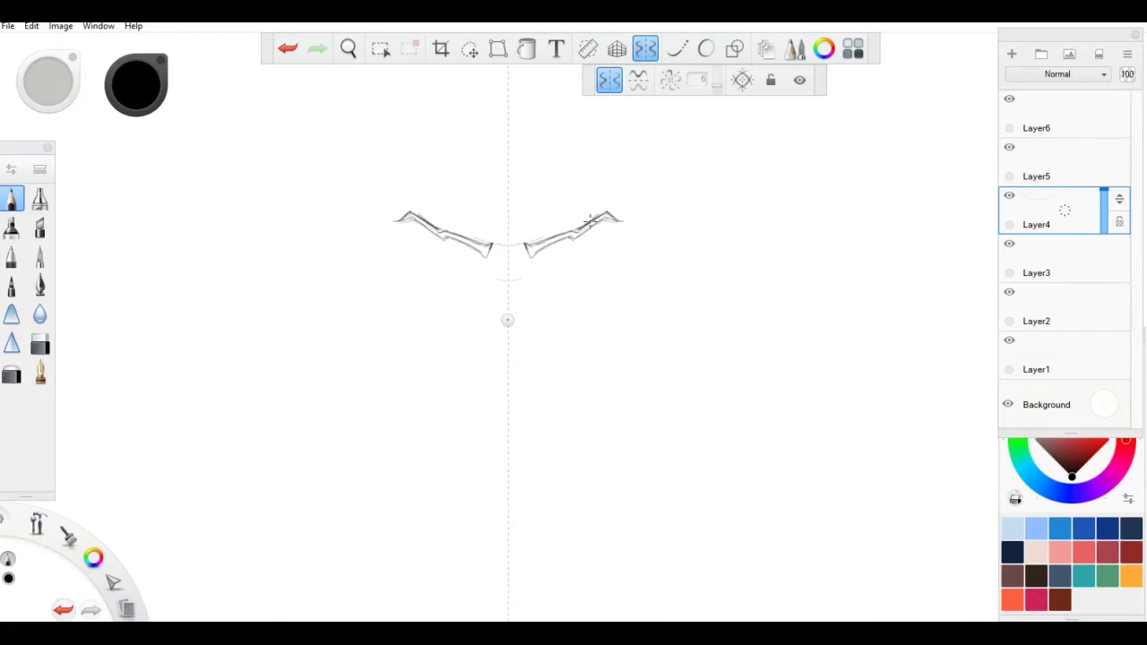
mouse_move(525, 242)
left_mouse_down()
mouse_move(540, 215)
mouse_move(586, 243)
mouse_move(535, 277)
left_mouse_up()
mouse_move(542, 258)
left_mouse_down()
mouse_move(594, 259)
mouse_move(610, 280)
mouse_move(542, 286)
mouse_move(606, 287)
left_mouse_up()
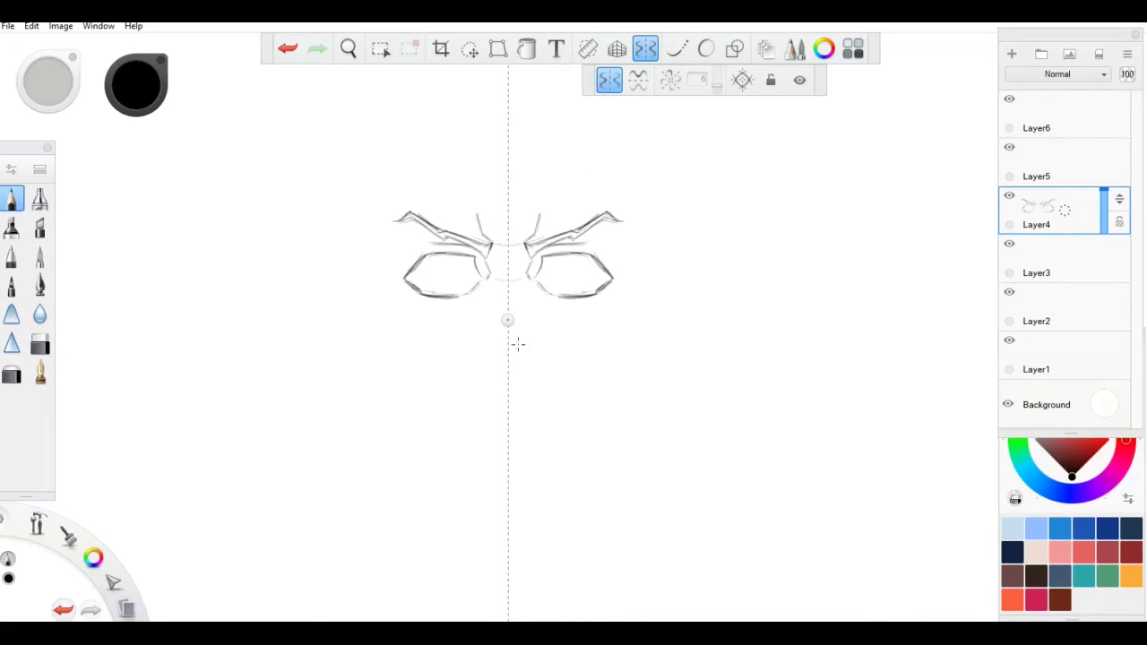
Step: Sketch the mirrored head outline around the eyes, with a flat curved top, angled temples and a pointed chin
mouse_move(508, 321)
left_mouse_down()
mouse_move(517, 340)
mouse_move(574, 328)
mouse_move(509, 335)
left_mouse_up()
mouse_move(630, 203)
left_mouse_down()
mouse_move(634, 285)
mouse_move(584, 392)
mouse_move(556, 388)
left_mouse_up()
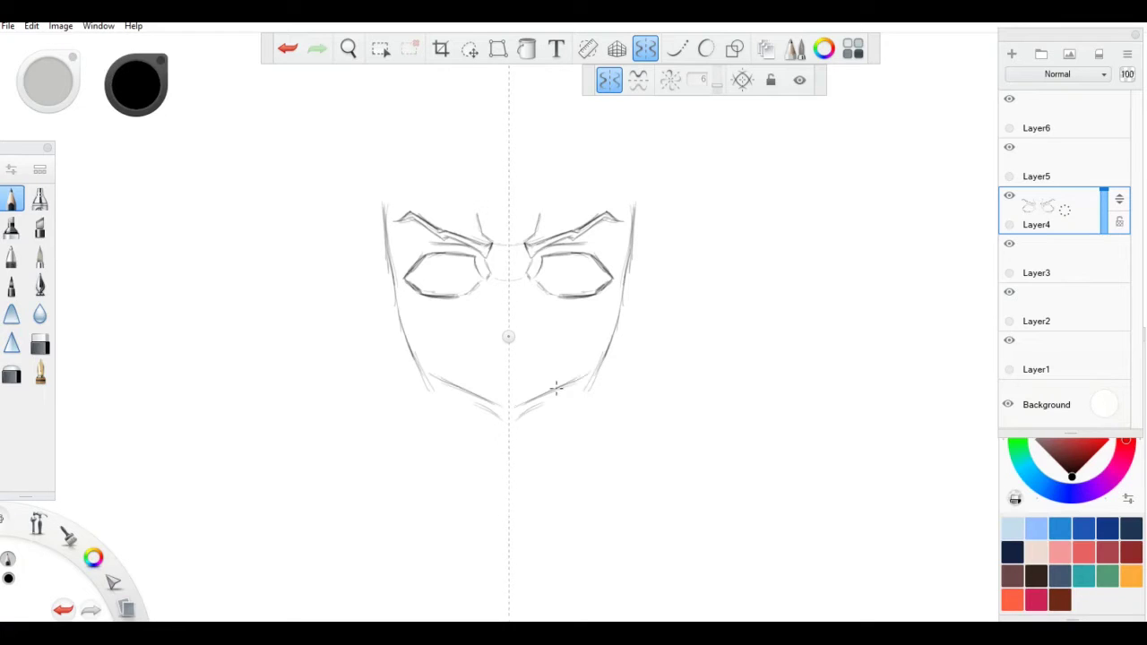
left_click_drag(624, 303, 550, 394)
left_click_drag(605, 357, 513, 408)
left_click_drag(606, 357, 510, 409)
mouse_move(593, 160)
left_mouse_down()
mouse_move(538, 137)
mouse_move(396, 165)
left_mouse_up()
mouse_move(405, 156)
left_mouse_down()
mouse_move(384, 183)
mouse_move(390, 284)
left_mouse_up()
mouse_move(389, 178)
left_mouse_down()
mouse_move(472, 136)
mouse_move(615, 165)
left_mouse_up()
mouse_move(602, 154)
left_mouse_down()
mouse_move(631, 173)
mouse_move(636, 249)
left_mouse_up()
left_click_drag(635, 176, 628, 283)
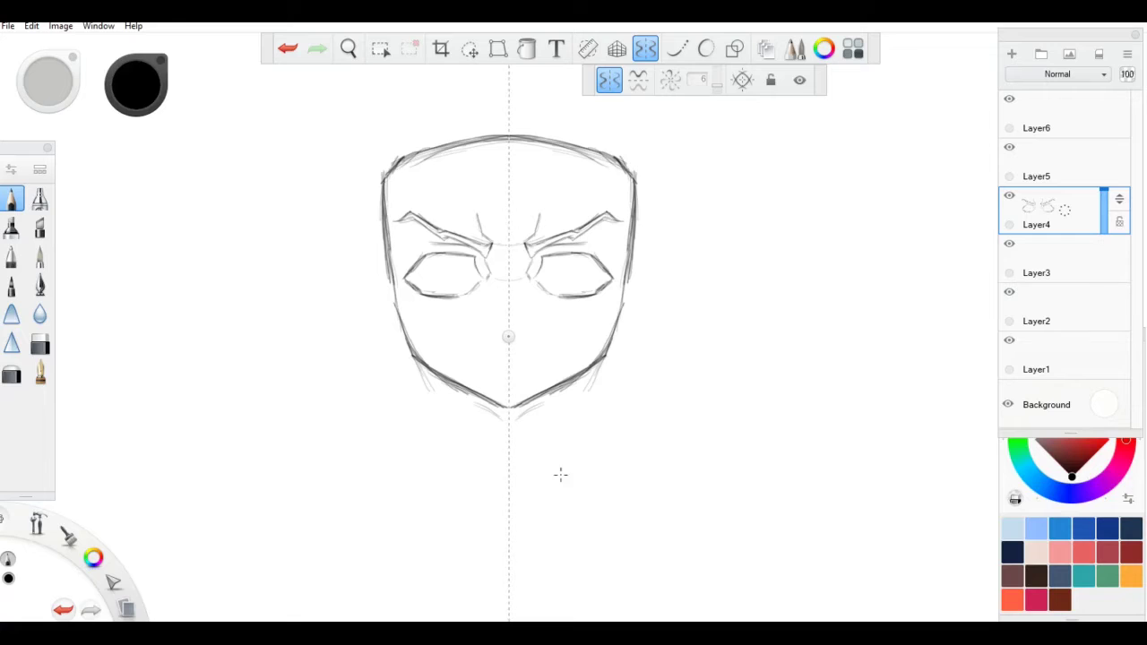
left_click_drag(522, 369, 514, 366)
left_click_drag(633, 231, 620, 315)
Step: Erase the lower face outline, redraw the cheeks and pointed chin with faint nose marks, and reinforce the head's upper sides
key("e")
left_click_drag(514, 405, 616, 330)
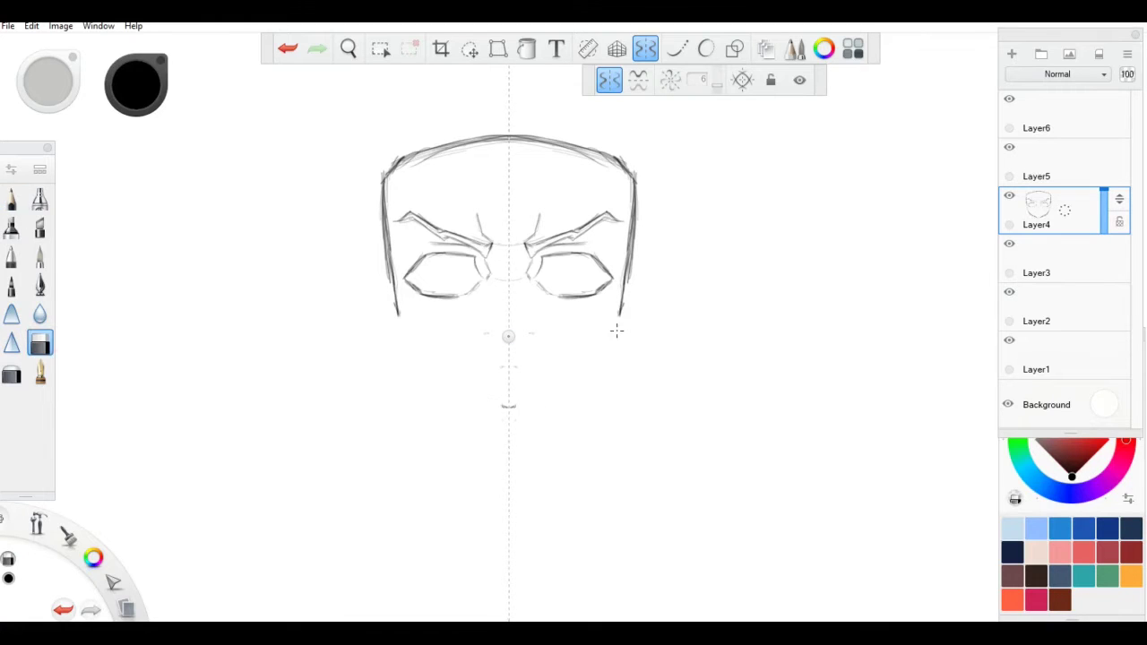
key("b")
mouse_move(508, 337)
left_mouse_down()
mouse_move(677, 334)
mouse_move(512, 348)
left_mouse_up()
left_click_drag(620, 288, 614, 337)
left_click_drag(531, 334, 554, 338)
mouse_move(615, 337)
left_mouse_down()
mouse_move(625, 305)
mouse_move(584, 383)
left_mouse_up()
left_click_drag(562, 384, 519, 408)
left_click_drag(600, 350, 552, 391)
left_click_drag(616, 322, 528, 401)
left_click_drag(610, 344, 511, 411)
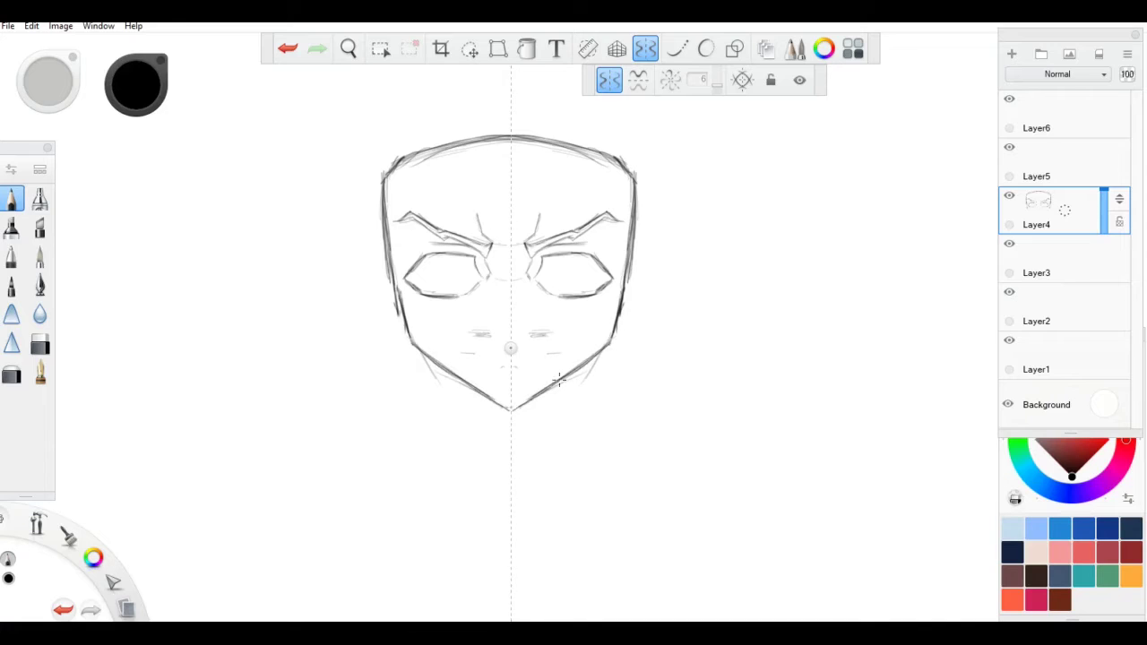
left_click_drag(620, 315, 530, 403)
mouse_move(635, 206)
left_mouse_down()
mouse_move(614, 341)
mouse_move(618, 158)
left_mouse_up()
mouse_move(615, 159)
left_mouse_down()
mouse_move(427, 143)
mouse_move(616, 327)
left_mouse_up()
Step: Sketch the mirrored neck, neckline, collar, open jacket front and shoulders beneath the head
mouse_move(600, 350)
left_mouse_down()
mouse_move(536, 397)
mouse_move(559, 444)
mouse_move(529, 613)
left_mouse_up()
mouse_move(577, 420)
left_mouse_down()
mouse_move(554, 400)
mouse_move(586, 454)
mouse_move(587, 527)
left_mouse_up()
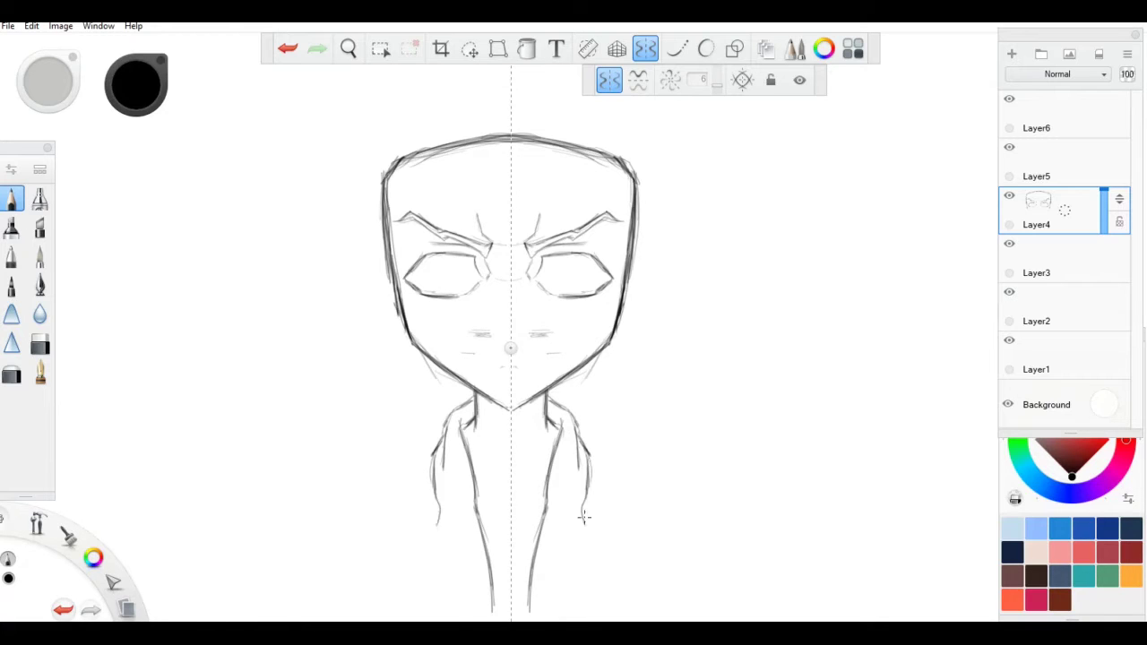
left_click_drag(580, 451, 593, 561)
left_click_drag(583, 514, 602, 609)
mouse_move(655, 507)
left_mouse_down()
mouse_move(610, 461)
mouse_move(678, 518)
left_mouse_up()
mouse_move(509, 444)
left_mouse_down()
mouse_move(562, 443)
mouse_move(513, 446)
mouse_move(541, 525)
left_mouse_up()
left_click_drag(670, 508, 692, 554)
mouse_move(677, 527)
left_mouse_down()
mouse_move(653, 582)
mouse_move(626, 604)
left_mouse_up()
Step: Select the whole sketch and scale it down around the middle of the canvas
left_click(380, 49)
left_click_drag(282, 122, 751, 621)
left_click(471, 51)
mouse_move(523, 299)
left_mouse_down()
mouse_move(514, 373)
mouse_move(559, 393)
left_mouse_up()
left_click(583, 363)
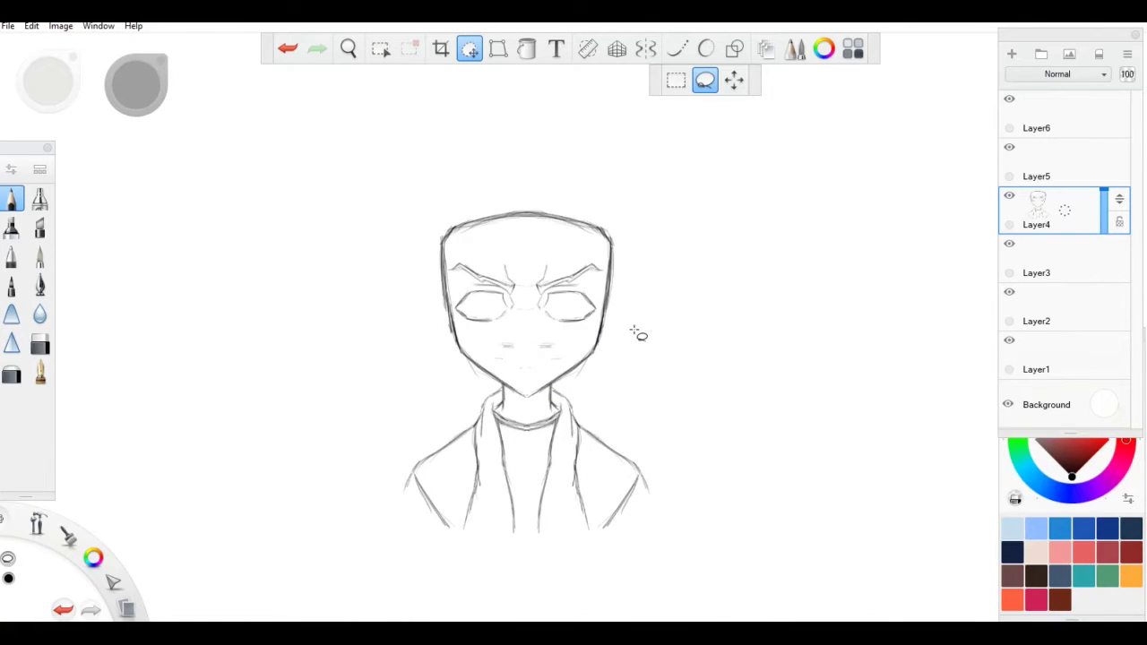
left_click(383, 52)
Step: Turn vertical symmetry back on, centre its axis on the face and draw mirrored ears with inner folds
left_click(645, 50)
left_click_drag(513, 346, 527, 347)
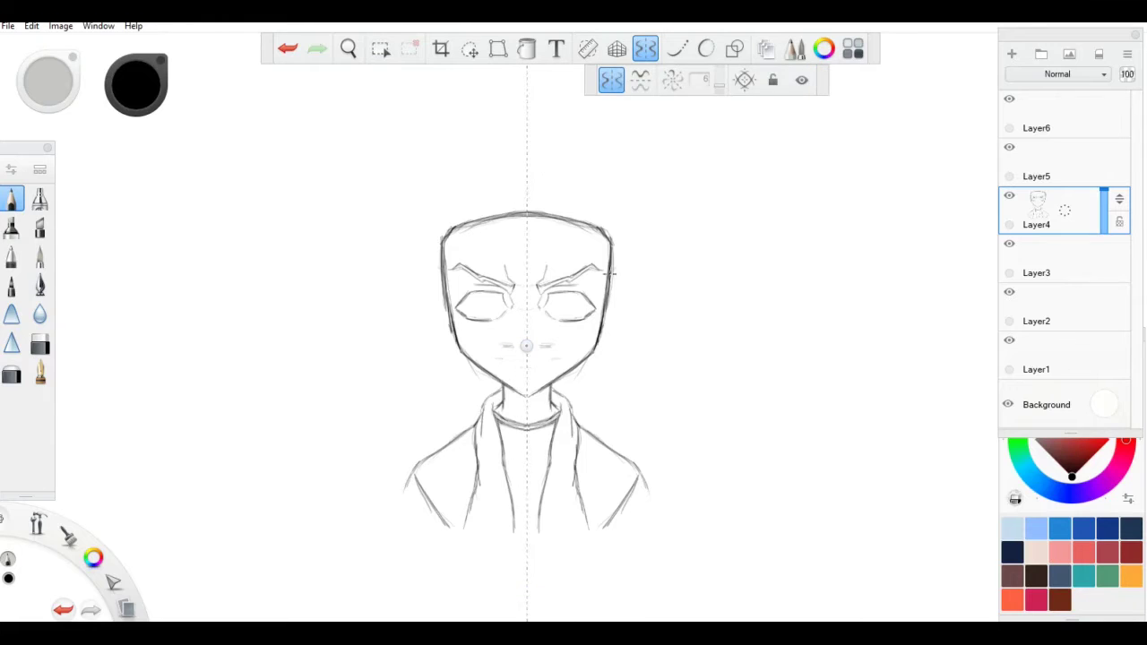
mouse_move(614, 325)
left_mouse_down()
mouse_move(630, 282)
mouse_move(640, 291)
mouse_move(621, 325)
mouse_move(631, 279)
mouse_move(613, 321)
left_mouse_up()
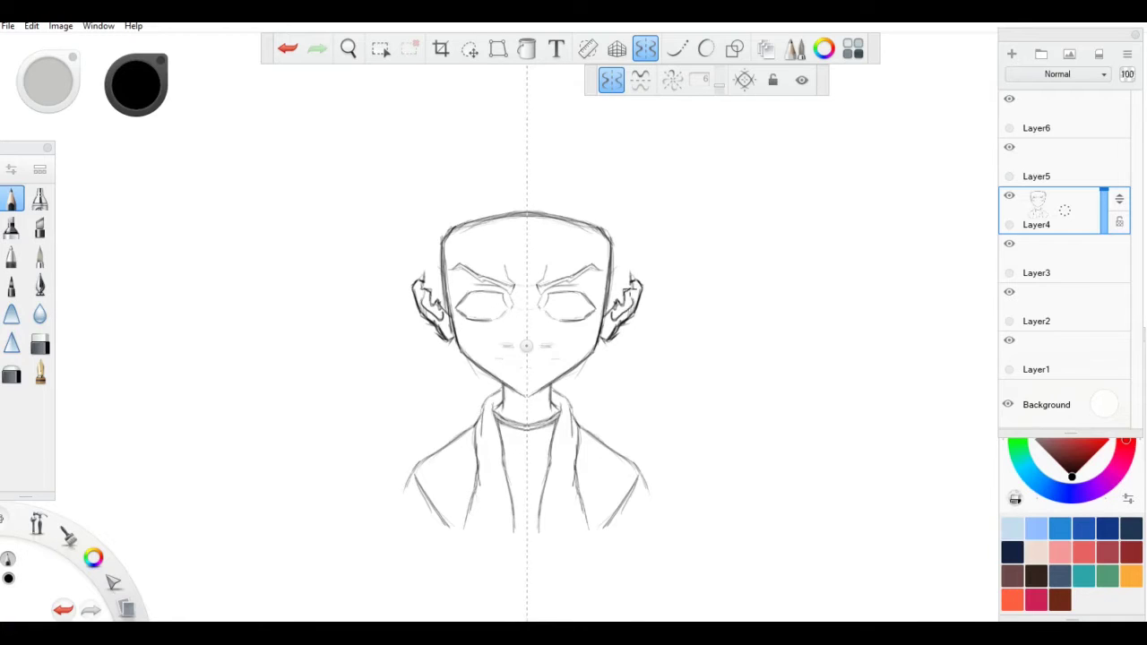
Step: Sketch a large jagged afro outline, mirrored around the head from the neck to above the forehead
left_click_drag(561, 390, 676, 337)
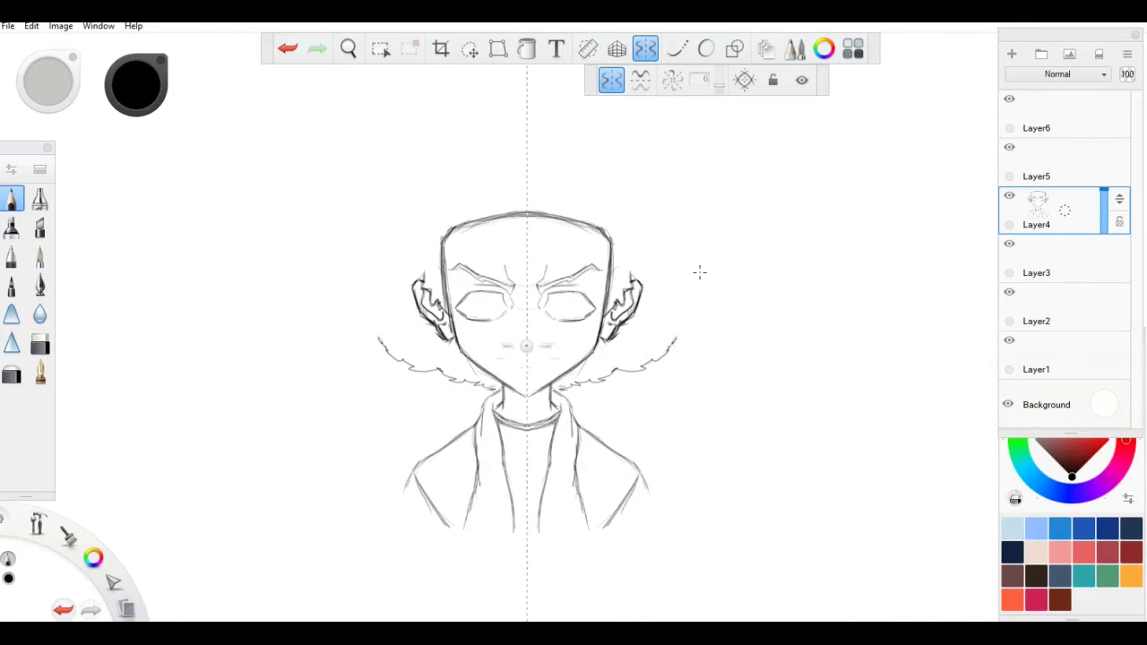
mouse_move(435, 372)
left_mouse_down()
mouse_move(386, 258)
mouse_move(400, 165)
mouse_move(498, 86)
mouse_move(534, 85)
left_mouse_up()
key("e")
left_click(280, 139)
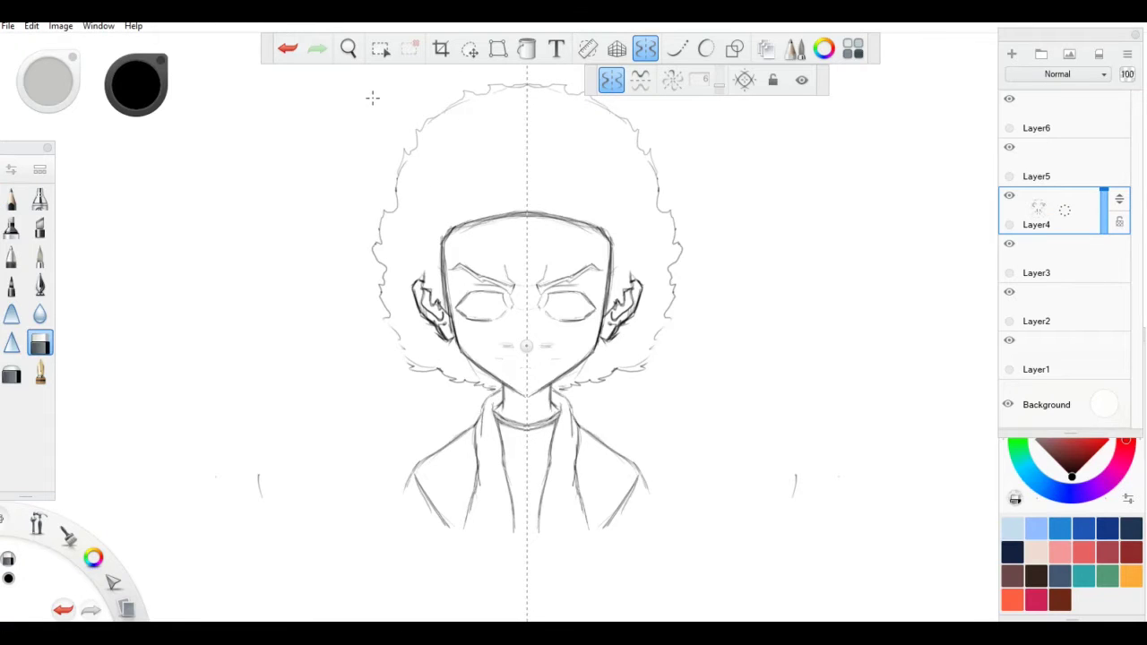
Step: Turn off symmetry, darken the chin and eyebrow lines, and draw irises with pupils in both eyes
key("x")
left_click(10, 199)
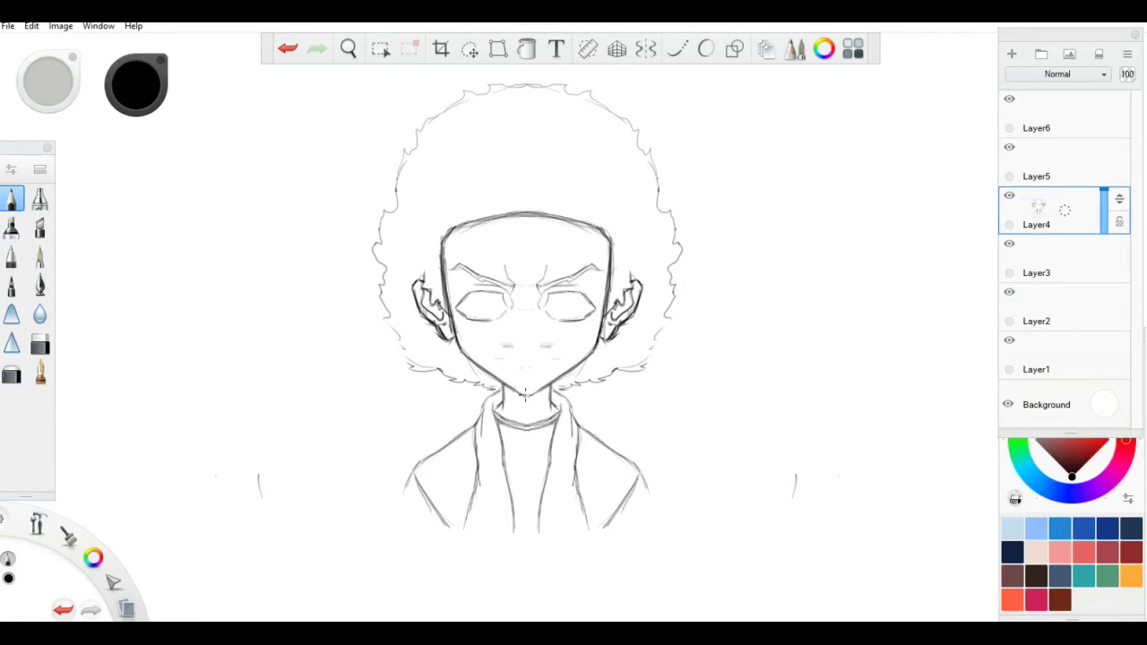
left_click_drag(525, 394, 591, 349)
left_click_drag(538, 287, 593, 266)
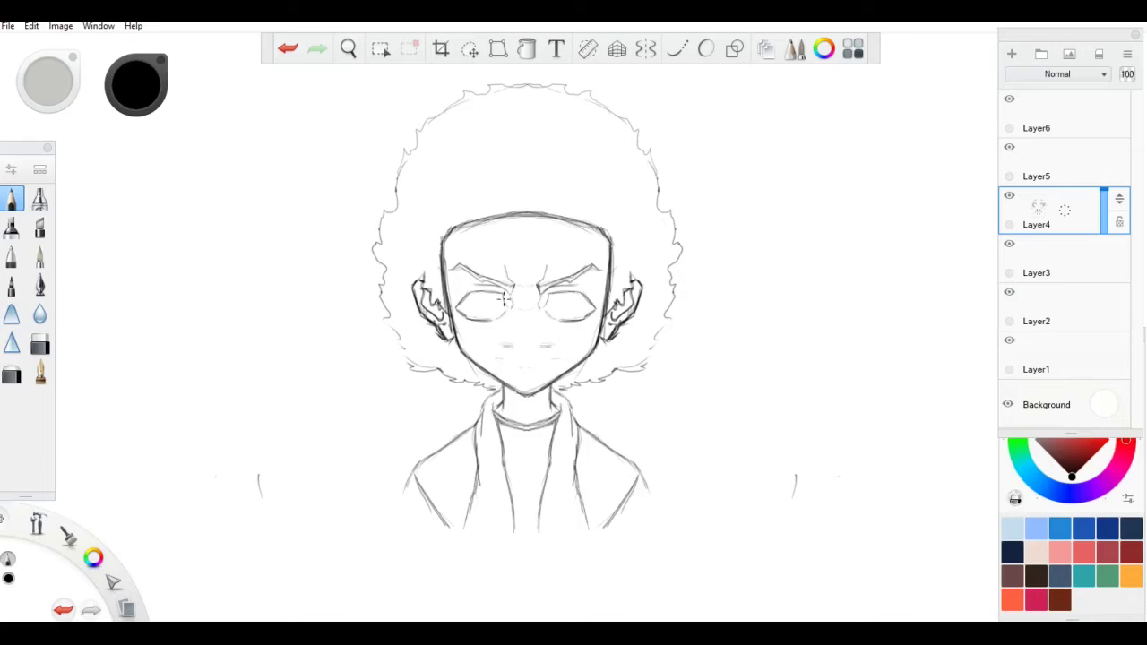
left_click_drag(492, 300, 491, 292)
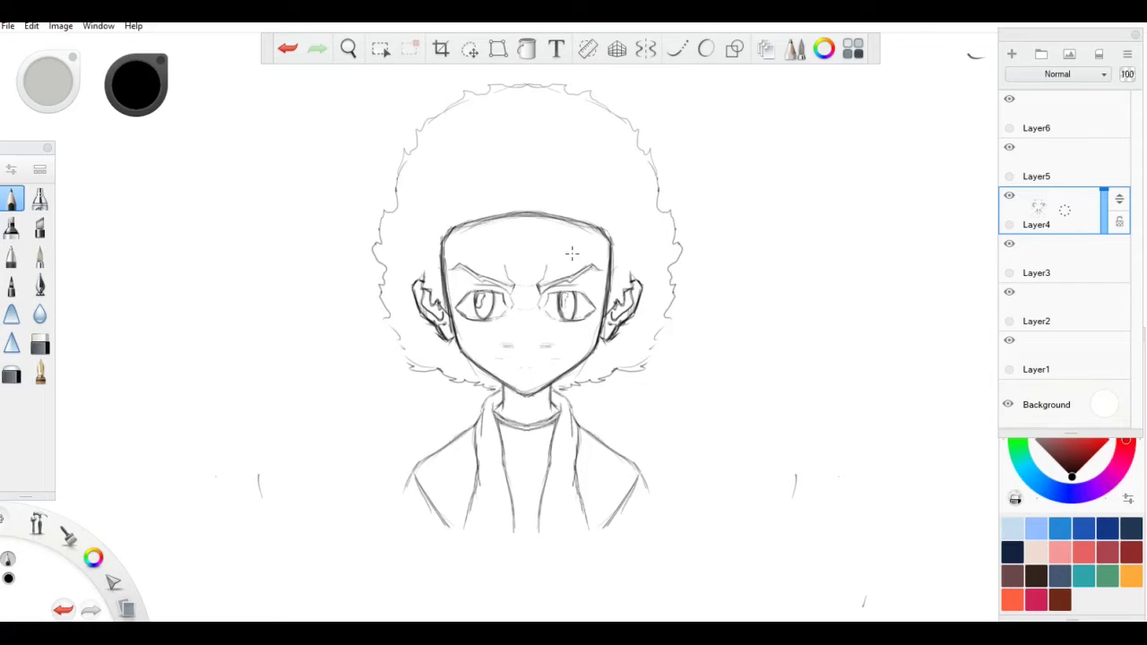
Step: Erase the top of the afro outline, the faint nose marks and the stray marks beside the figure
key("e")
key("e")
key("e")
left_click_drag(532, 92, 535, 92)
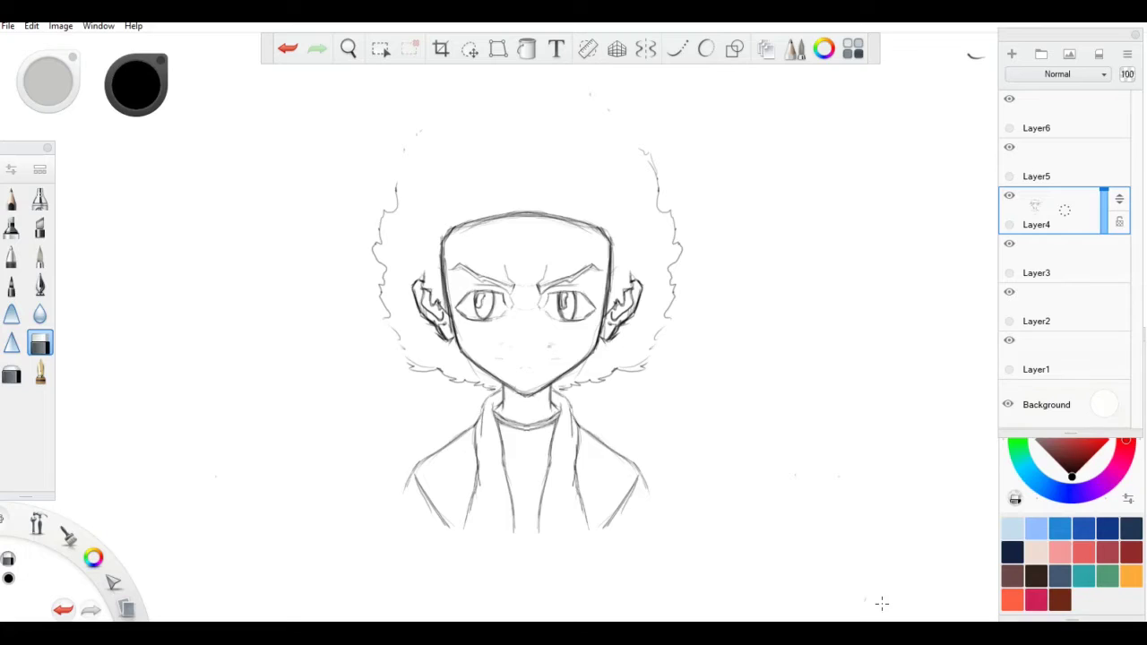
Step: Draw the nose and a small frowning mouth, and reinforce the left cheek line
key("e")
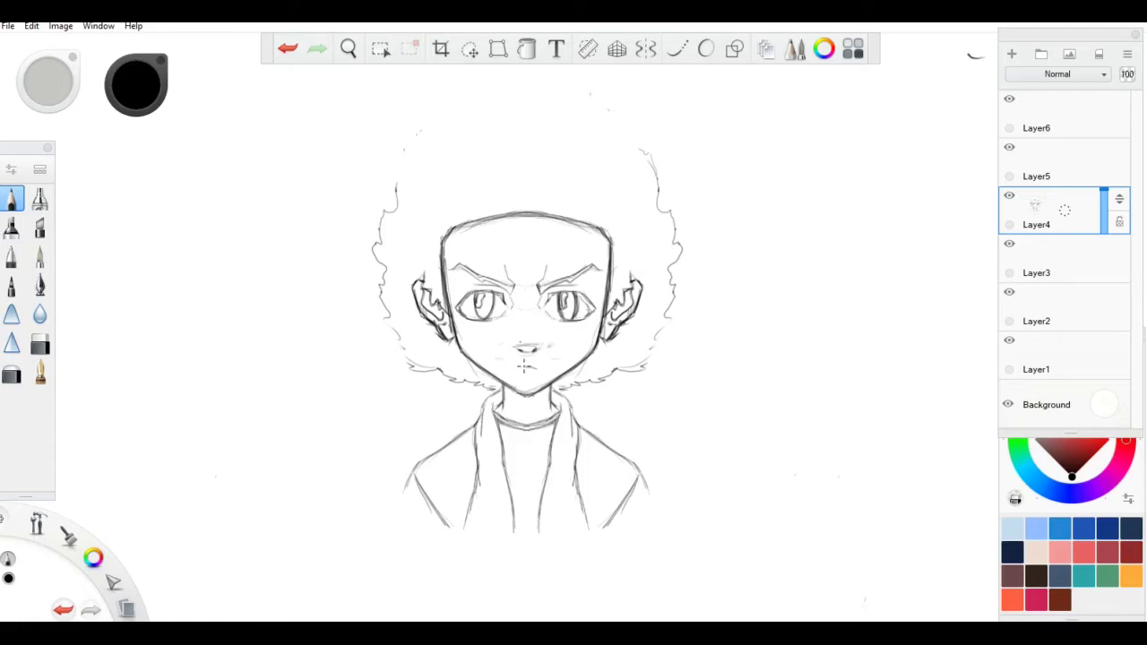
key("ctrl+z")
left_click_drag(446, 291, 464, 357)
Step: Erase the forehead's top edge, redraw the hairline slightly higher and reconnect it to both sides of the face
left_click(40, 344)
mouse_move(455, 226)
left_mouse_down()
mouse_move(582, 223)
mouse_move(460, 227)
mouse_move(463, 208)
left_mouse_up()
left_click(11, 198)
left_click_drag(610, 247, 606, 223)
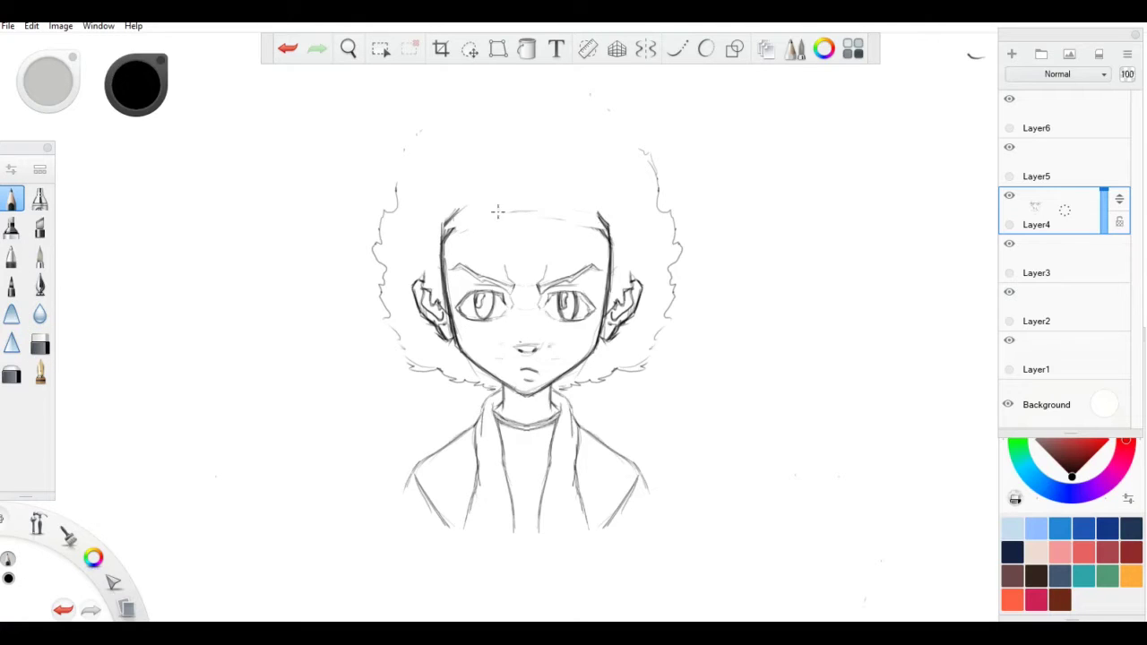
left_click_drag(498, 211, 587, 208)
left_click_drag(458, 208, 602, 210)
left_click_drag(444, 239, 466, 204)
key("e")
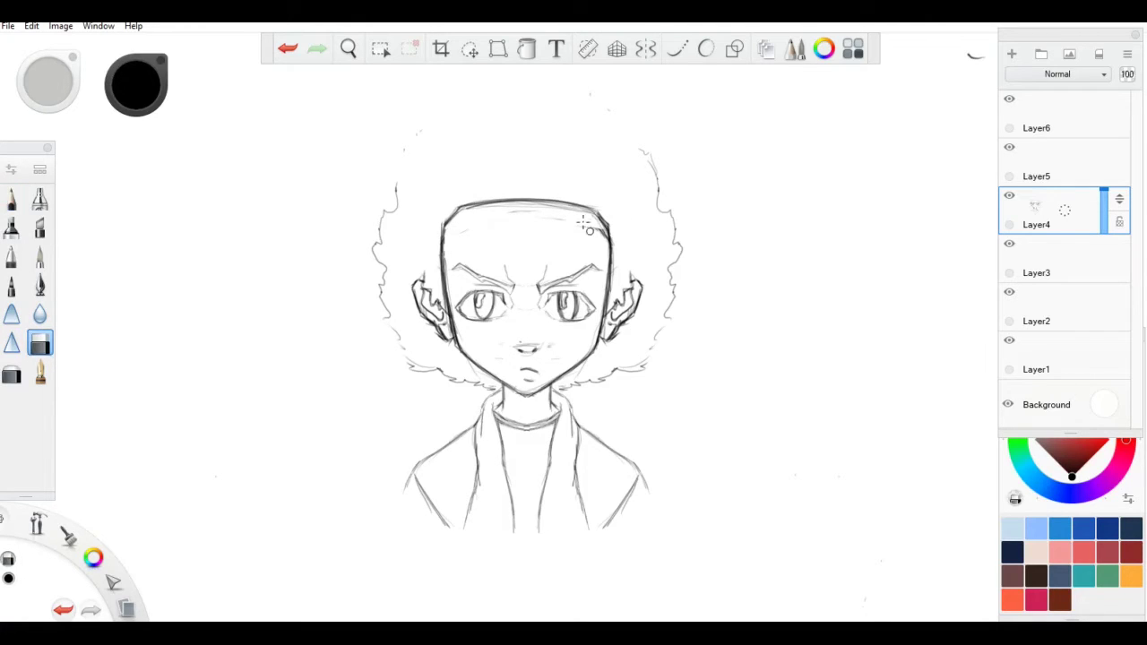
key("e")
left_click_drag(610, 244, 601, 328)
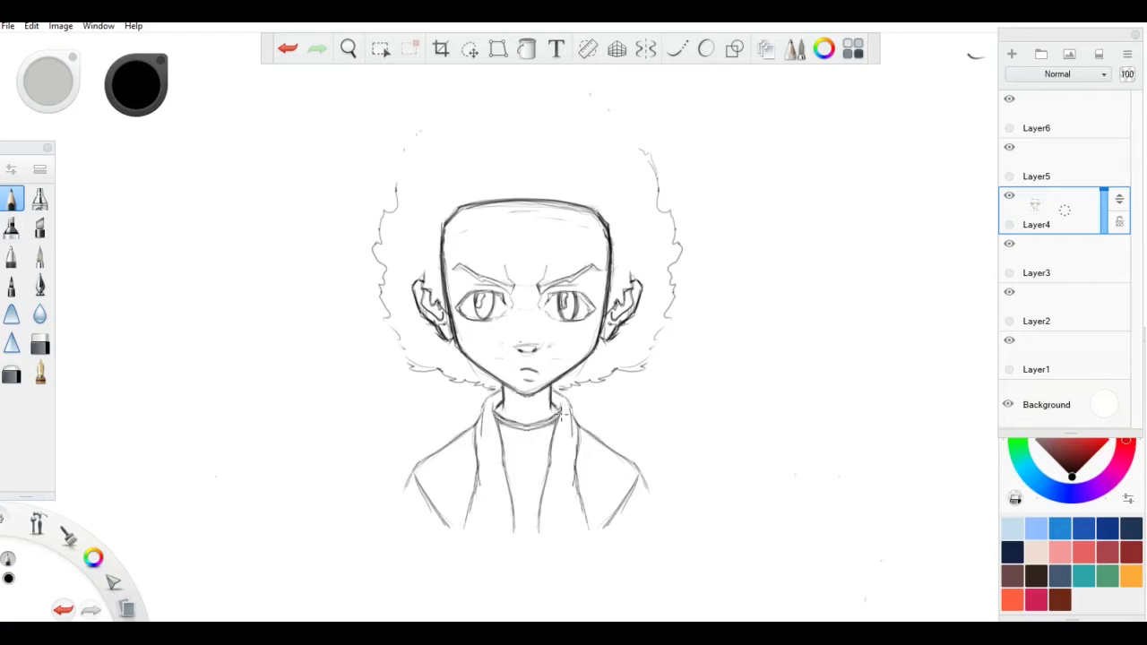
Step: Redraw the neckline and the jacket's right collar with a pointed, notched lapel, erasing the old lines
mouse_move(562, 414)
left_mouse_down()
mouse_move(518, 431)
mouse_move(545, 461)
mouse_move(538, 522)
mouse_move(502, 453)
left_mouse_up()
key("e")
mouse_move(541, 520)
left_mouse_down()
mouse_move(538, 489)
mouse_move(587, 527)
left_mouse_up()
key("e")
left_click_drag(572, 446, 584, 524)
left_click_drag(568, 414, 583, 520)
key("e")
mouse_move(550, 385)
left_mouse_down()
mouse_move(571, 437)
mouse_move(577, 502)
left_mouse_up()
key("e")
left_click_drag(570, 446, 581, 511)
Step: Redraw the jacket's left collar and lapel edges and strengthen the right lapel's lower edge
left_click_drag(500, 446, 507, 506)
left_click_drag(498, 384, 477, 446)
left_click_drag(482, 412, 468, 462)
left_click_drag(481, 437, 463, 527)
key("e")
key("e")
left_click_drag(483, 461, 468, 511)
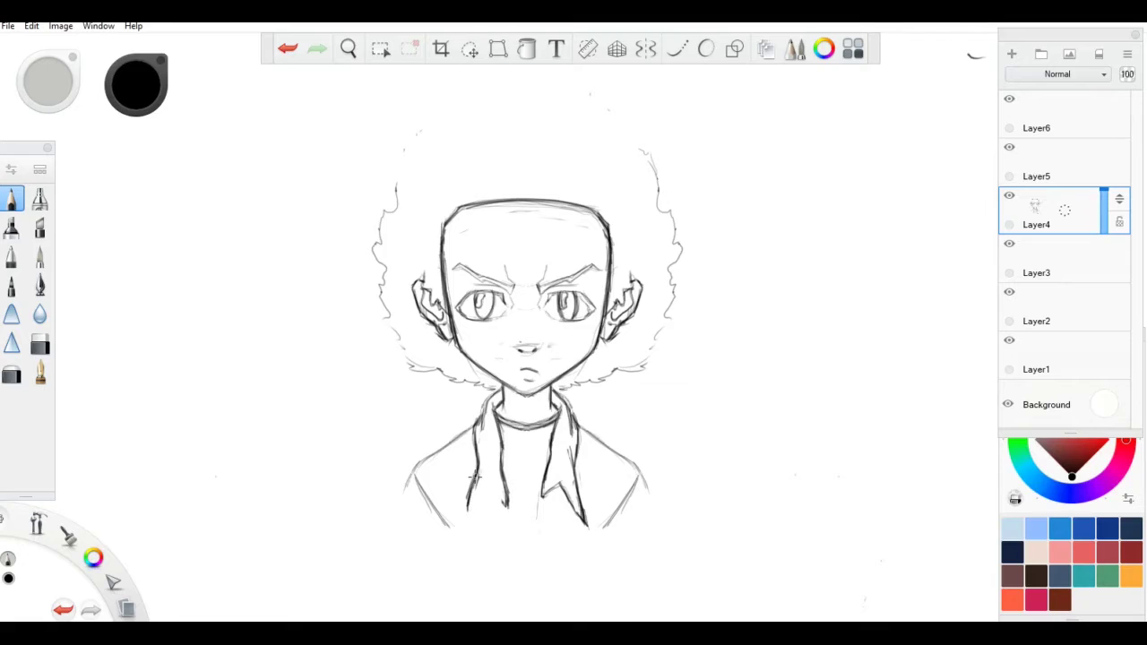
left_click_drag(545, 493, 584, 521)
Step: Draw the left shoulder, armhole seam and outer sleeve of the jacket
left_click_drag(478, 428, 411, 463)
left_click_drag(411, 463, 446, 527)
left_click_drag(466, 516, 456, 559)
mouse_move(416, 473)
left_mouse_down()
mouse_move(456, 552)
mouse_move(387, 548)
mouse_move(387, 563)
left_mouse_up()
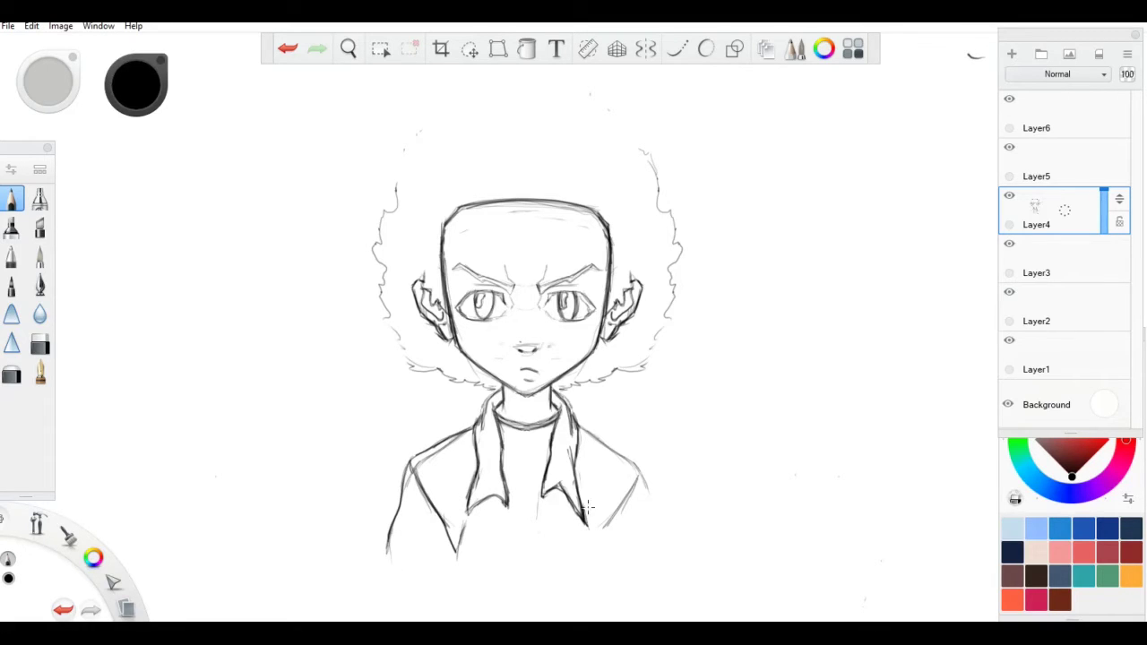
Step: Draw the jacket's front opening edges, an oval button on the left and a small rectangular patch on the right
left_click_drag(511, 500, 498, 581)
left_click_drag(545, 498, 549, 580)
left_click_drag(509, 504, 498, 570)
left_click_drag(493, 526, 492, 540)
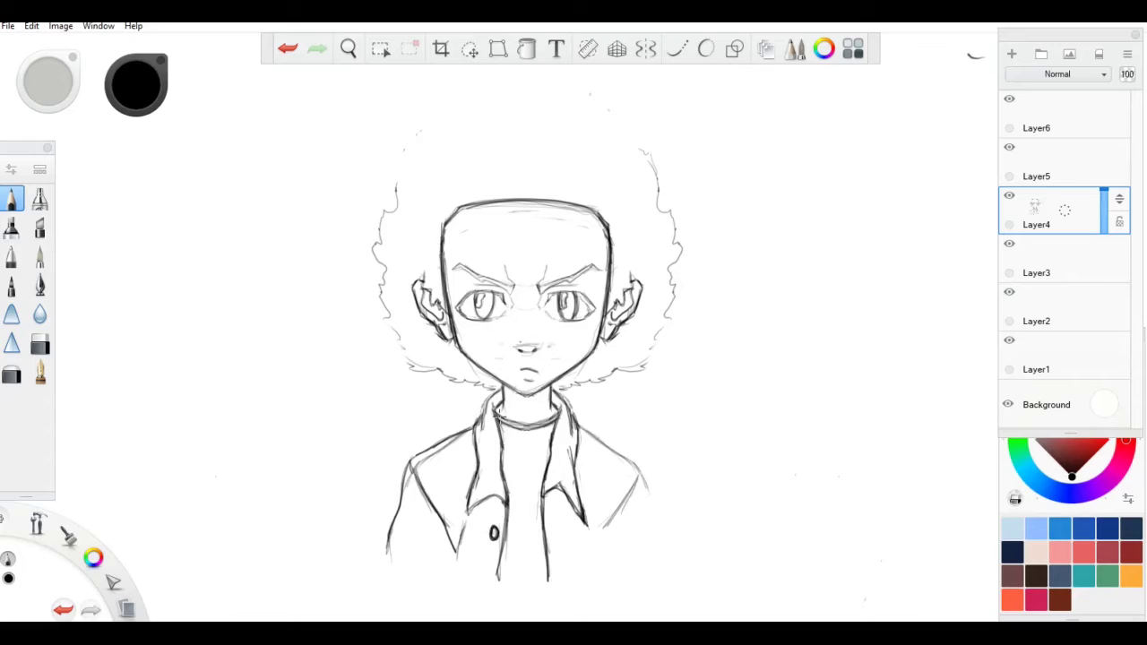
mouse_move(584, 522)
left_mouse_down()
mouse_move(593, 565)
mouse_move(585, 552)
left_mouse_up()
mouse_move(586, 552)
left_mouse_down()
mouse_move(585, 563)
mouse_move(558, 563)
left_mouse_up()
left_click_drag(558, 564, 585, 561)
Step: Redraw the right shoulder, armhole seam and outer sleeve with darker lines
left_click_drag(639, 472, 651, 508)
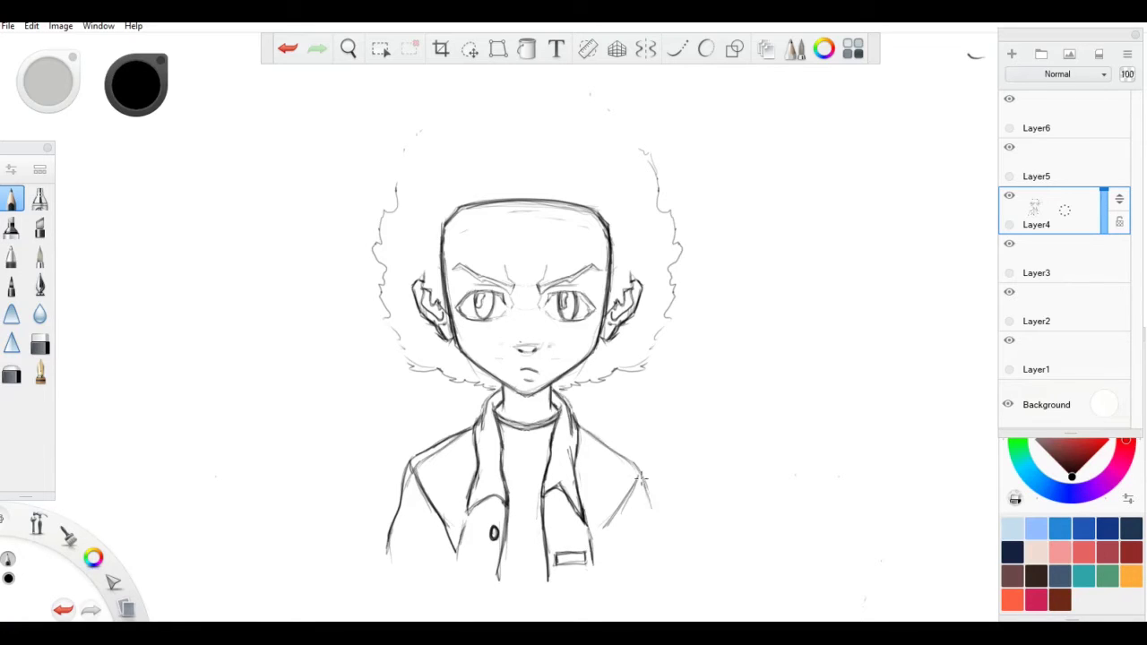
left_click_drag(581, 427, 637, 465)
left_click(39, 343)
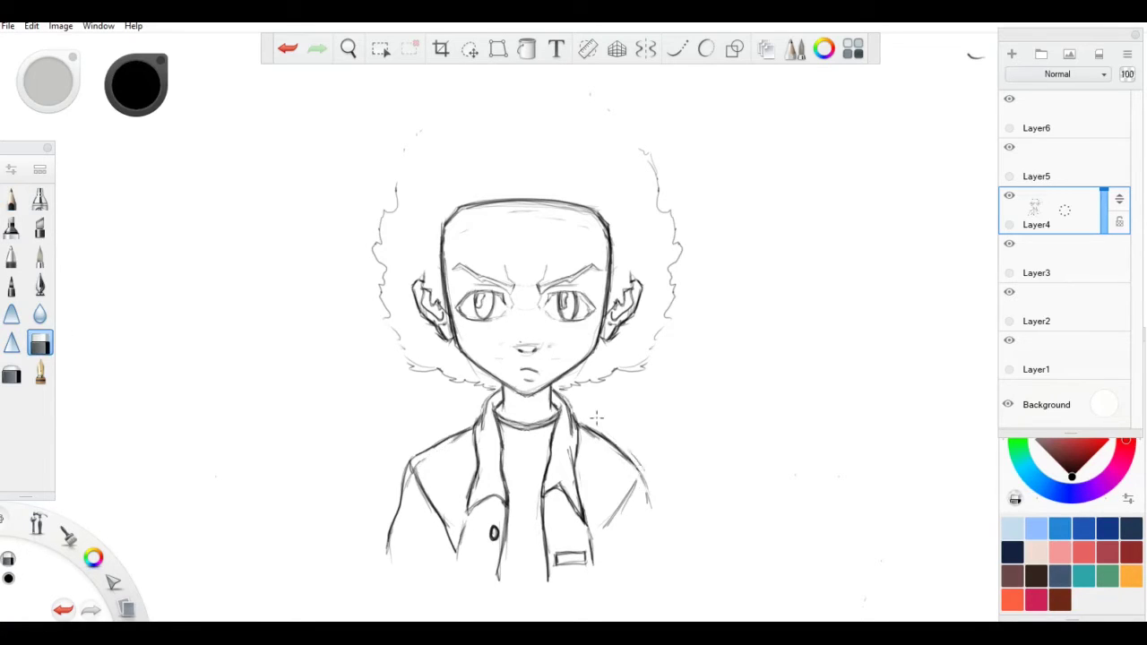
left_click(10, 199)
mouse_move(580, 421)
left_mouse_down()
mouse_move(632, 464)
mouse_move(593, 545)
left_mouse_up()
left_click_drag(639, 470, 660, 557)
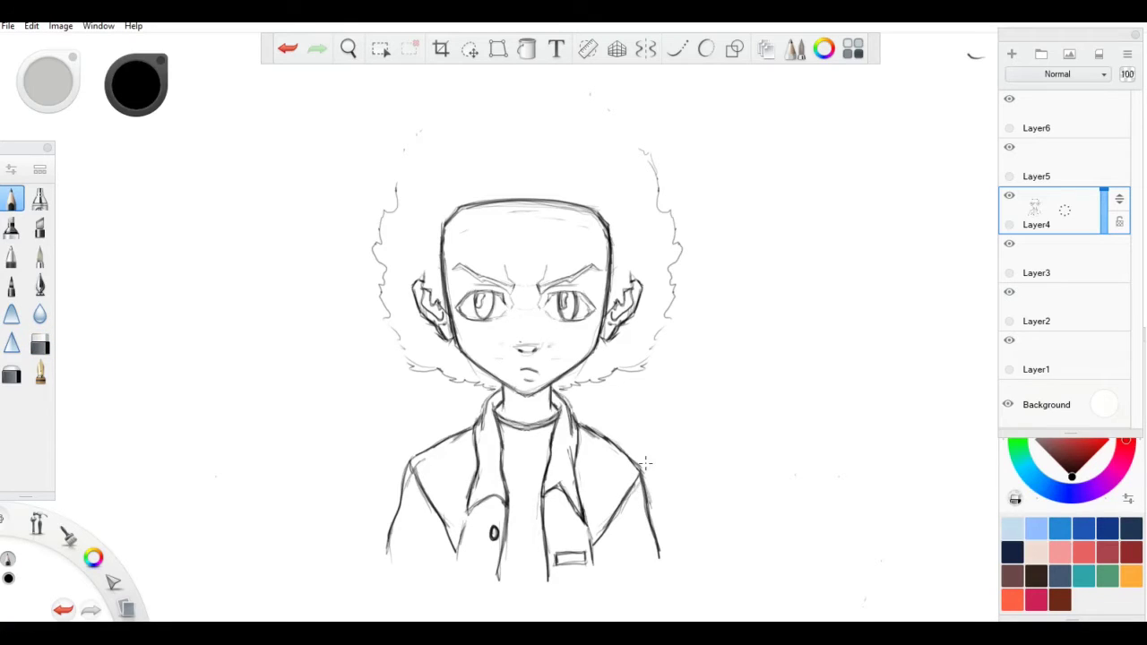
Step: Draw a larger, taller curly afro outline around the head and erase the stray mark beside it
mouse_move(484, 387)
left_mouse_down()
mouse_move(394, 349)
mouse_move(368, 224)
mouse_move(385, 144)
mouse_move(475, 74)
mouse_move(548, 65)
mouse_move(629, 87)
mouse_move(688, 197)
mouse_move(691, 266)
mouse_move(501, 392)
mouse_move(416, 356)
left_mouse_up()
left_click_drag(677, 158, 695, 198)
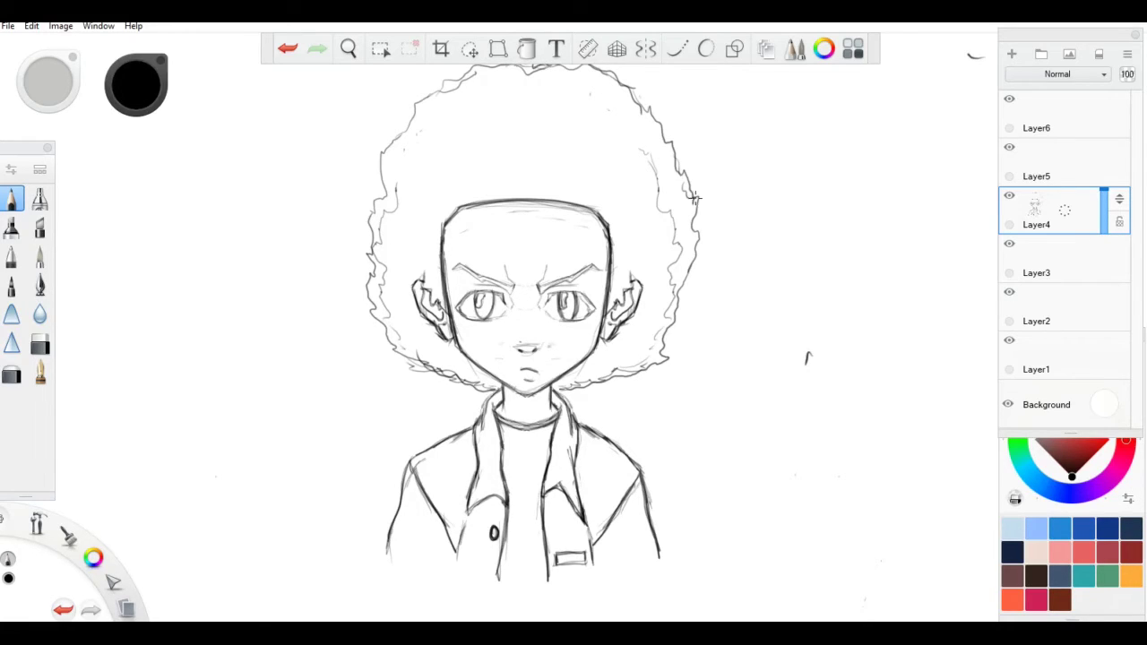
left_click(1012, 600)
left_click(39, 345)
left_click_drag(810, 352, 805, 364)
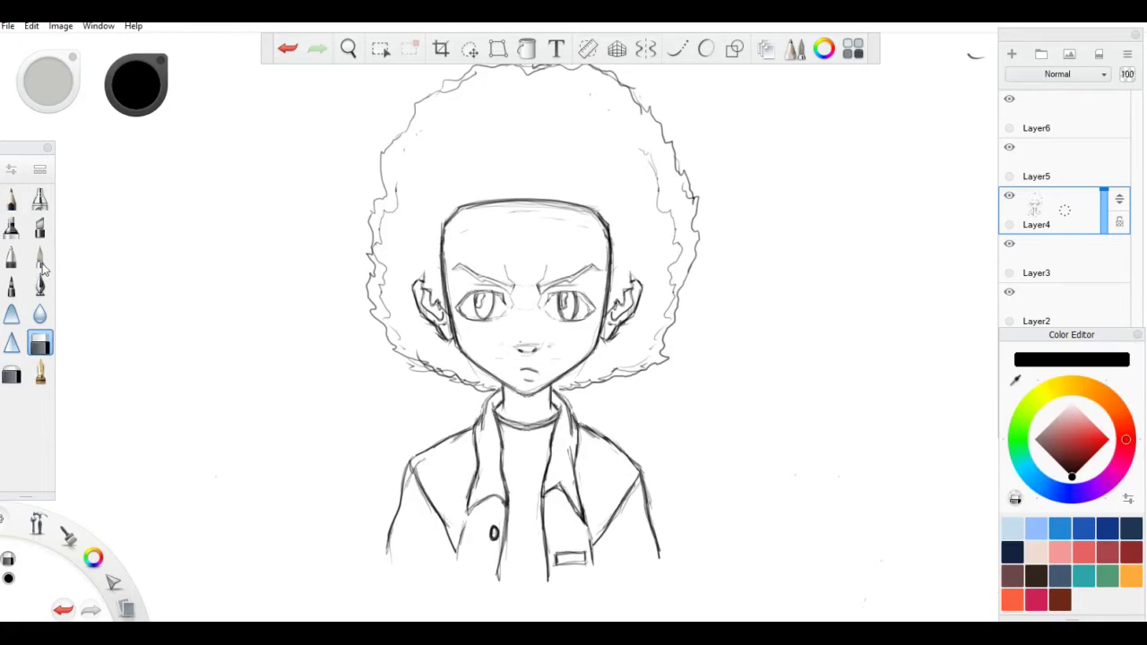
Step: Add fold lines to both sleeves, reinforce the right shoulder and refine the hair edge around the ears
left_click(11, 199)
left_click_drag(428, 535, 443, 561)
left_click_drag(428, 534, 431, 557)
left_click_drag(582, 429, 639, 470)
mouse_move(561, 390)
left_mouse_down()
mouse_move(630, 375)
mouse_move(656, 340)
left_mouse_up()
left_click_drag(659, 238, 657, 303)
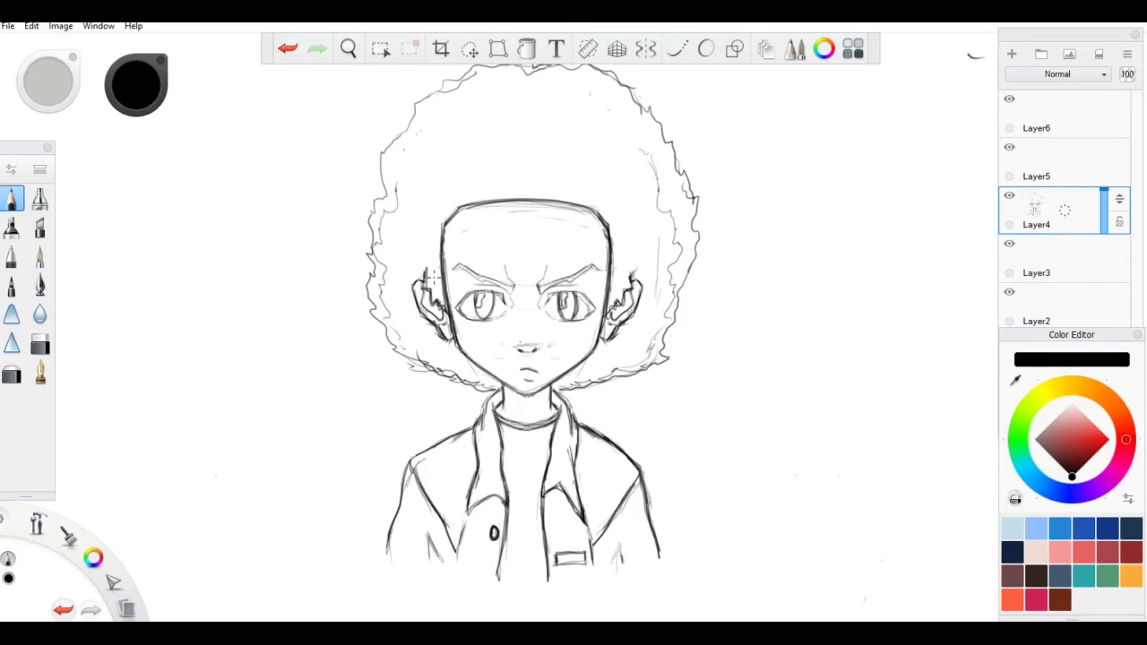
Step: Lower the opacity of Layer4 to fade the pencil sketch
left_click(1033, 164)
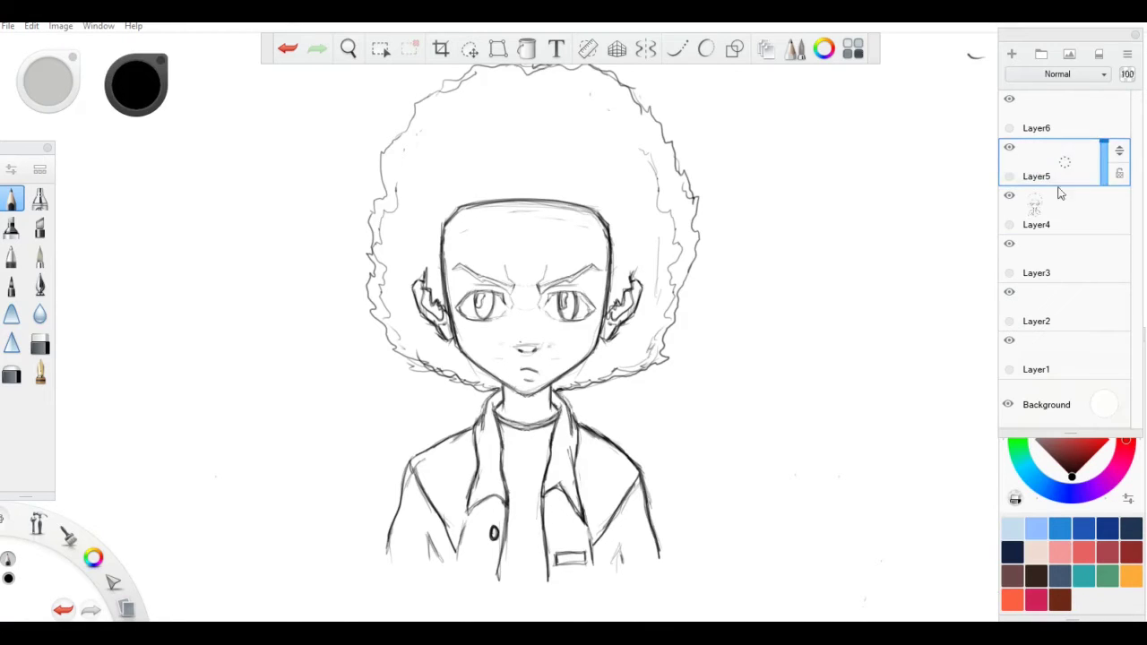
left_click(1066, 197)
left_click_drag(1104, 190, 1104, 213)
Step: Make Layer5 active for the line art, choose the Inking Pen and check its brush properties
left_click(1085, 169)
left_click(1076, 166)
left_click(40, 285)
left_click(12, 169)
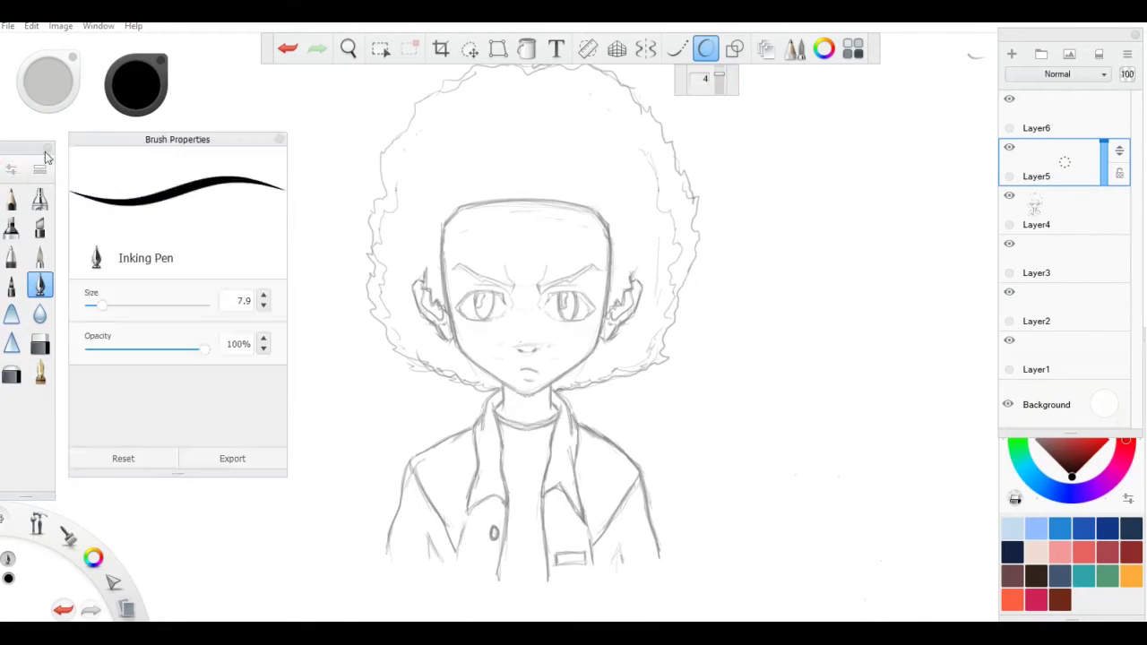
left_click(12, 170)
mouse_move(459, 208)
left_mouse_down()
mouse_move(446, 267)
mouse_move(457, 346)
mouse_move(445, 234)
mouse_move(458, 347)
left_mouse_up()
key("ctrl+z")
key("ctrl+z")
Step: Turn off the stroke-smoothing aid and erase the stray ink dot beside the figure on Layer5
left_click(706, 48)
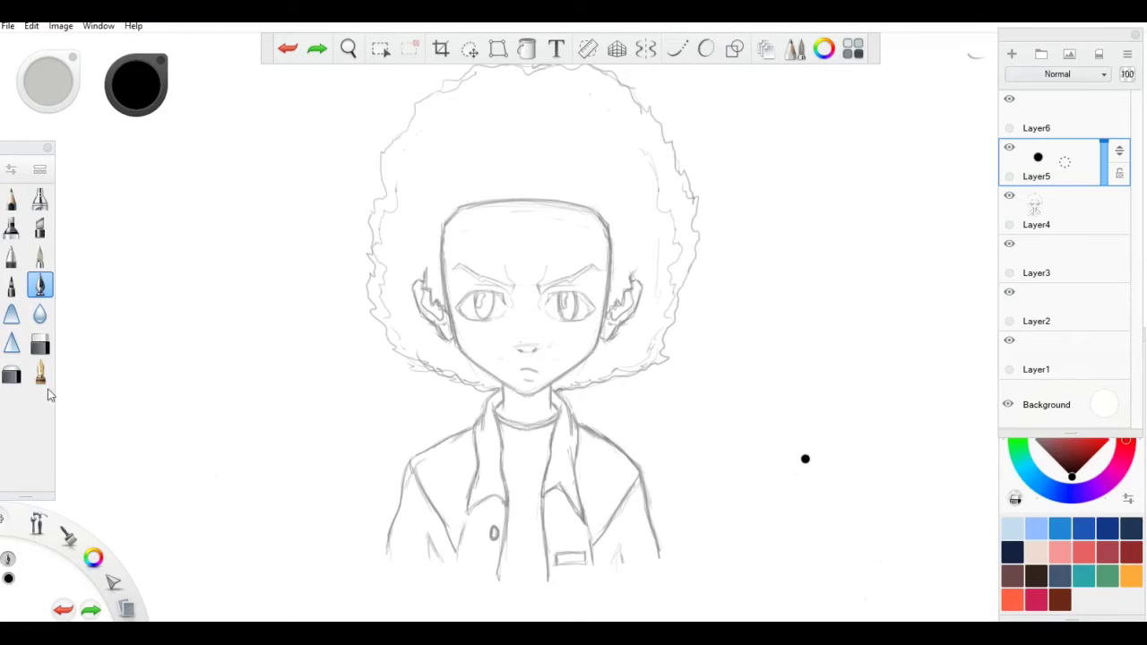
left_click(41, 344)
left_click_drag(801, 456, 810, 462)
Step: Ink the face outline on Layer5 along both temples and cheeks down to the chin
left_click(40, 285)
mouse_move(459, 208)
left_mouse_down()
mouse_move(444, 234)
mouse_move(472, 359)
mouse_move(536, 396)
left_mouse_up()
key("ctrl+z")
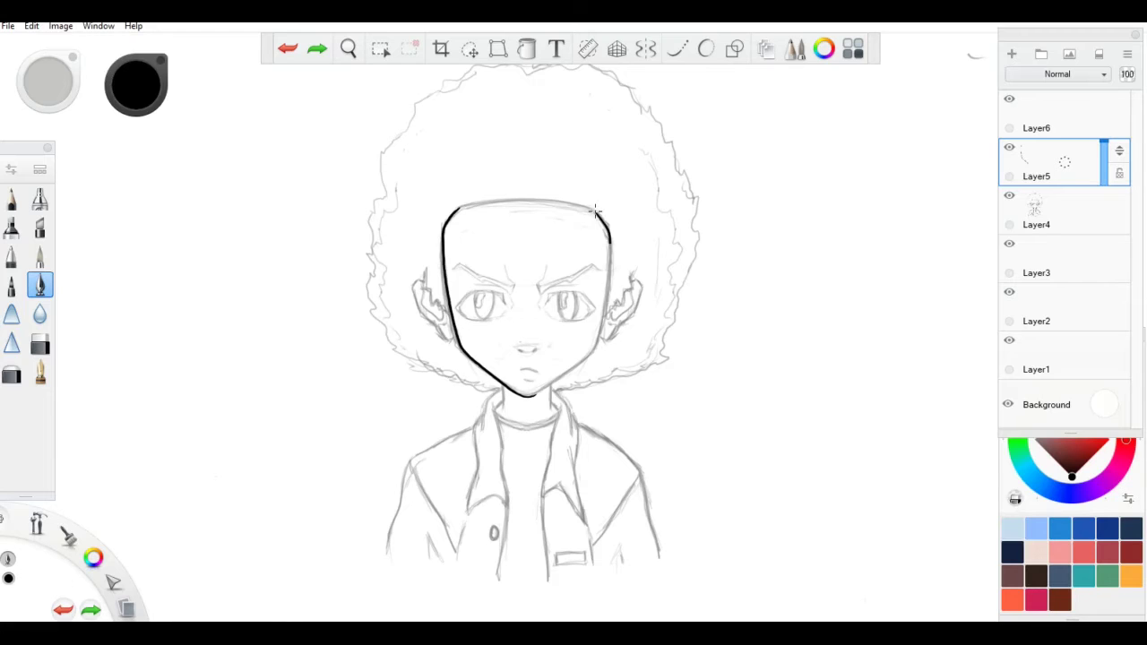
left_click_drag(610, 243, 598, 344)
Step: Check the ink with the Layer4 sketch hidden, undo the last stroke and re-ink the right cheek and jaw
left_click(1009, 196)
left_click(1009, 195)
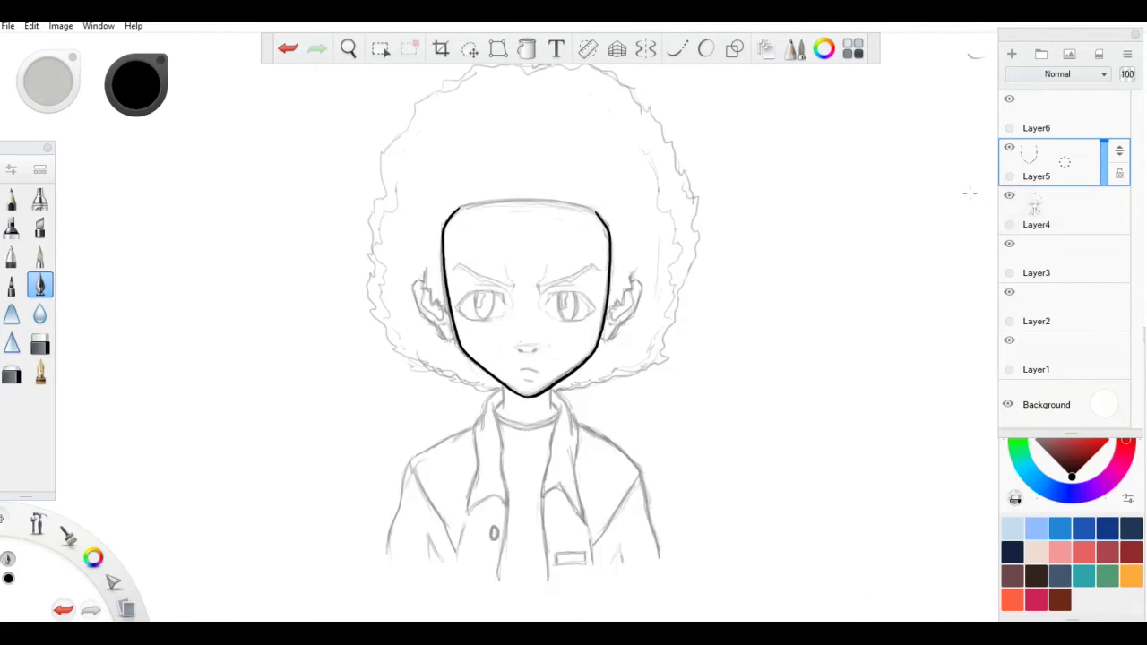
left_click(1009, 195)
left_click(1009, 195)
key("ctrl+z")
mouse_move(594, 210)
left_mouse_down()
mouse_move(595, 355)
mouse_move(525, 394)
left_mouse_up()
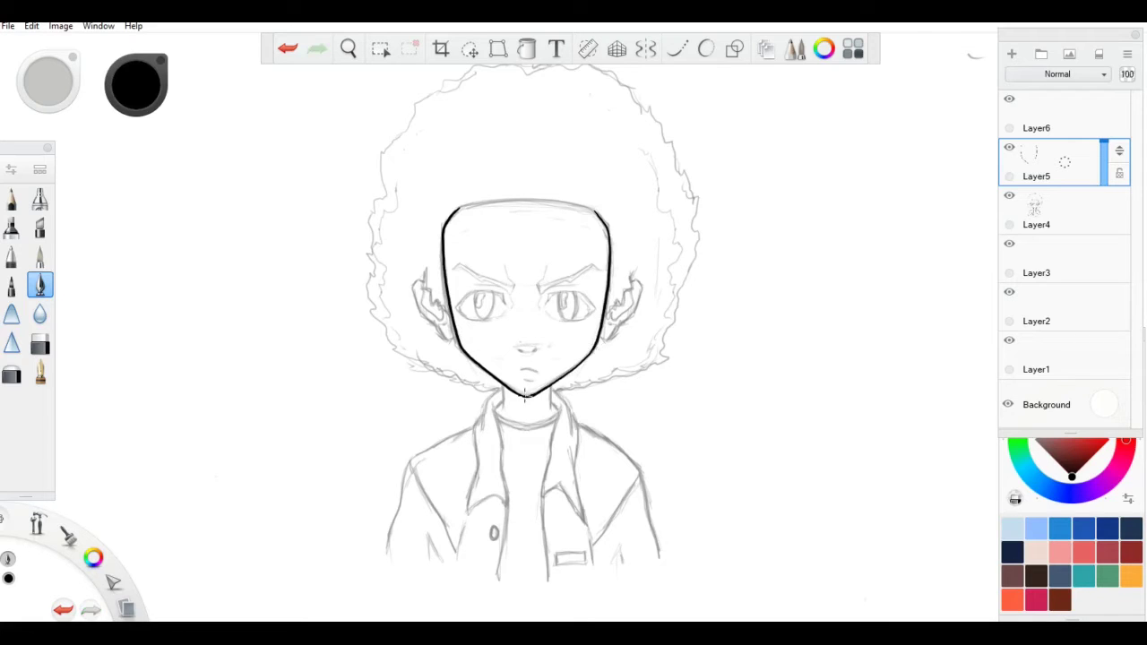
Step: Ink the hairline across the top of the forehead, redoing the first stroke, and ink the ears on Layer5
left_click(40, 343)
left_click(40, 285)
left_click_drag(458, 210, 595, 211)
left_click(70, 613)
left_click_drag(457, 211, 594, 210)
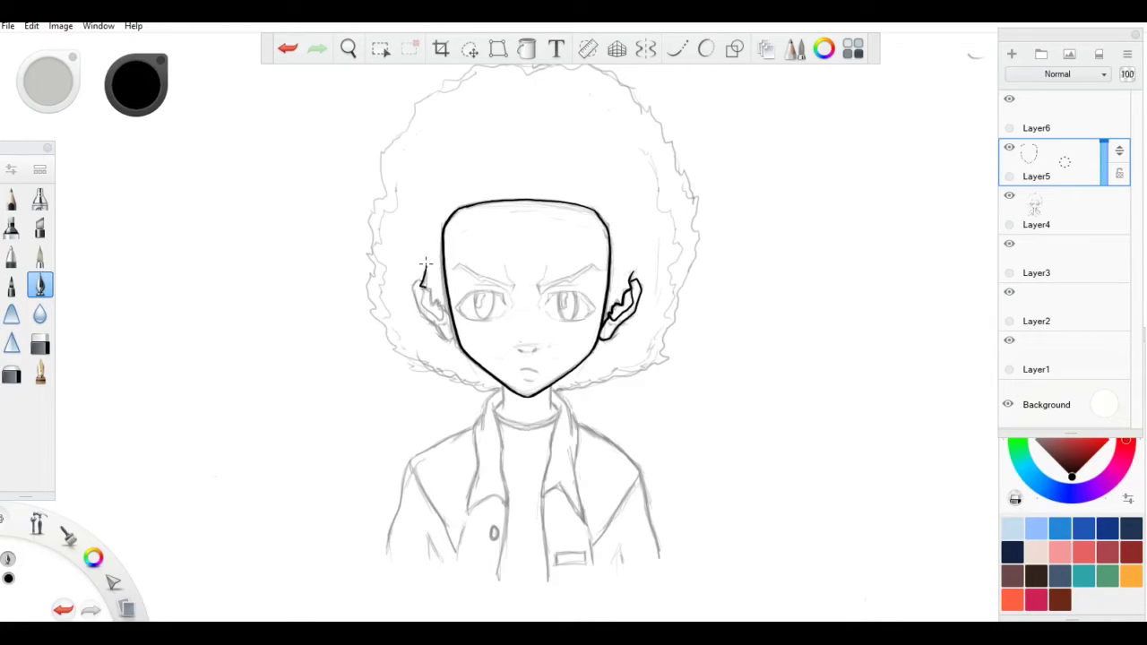
left_click_drag(426, 262, 462, 347)
Step: Ink the neck, both collar lapels, the jacket's front edges and the small chest pocket flap
left_click_drag(556, 402, 551, 455)
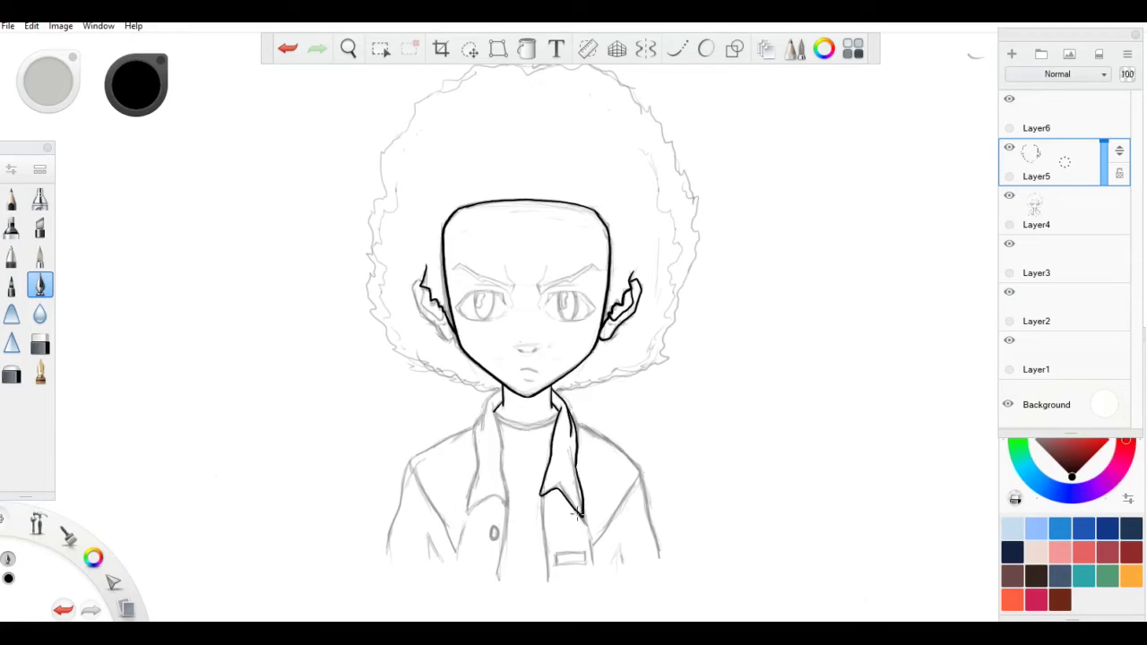
mouse_move(484, 410)
left_mouse_down()
mouse_move(479, 504)
mouse_move(498, 580)
left_mouse_up()
left_click_drag(541, 495, 548, 581)
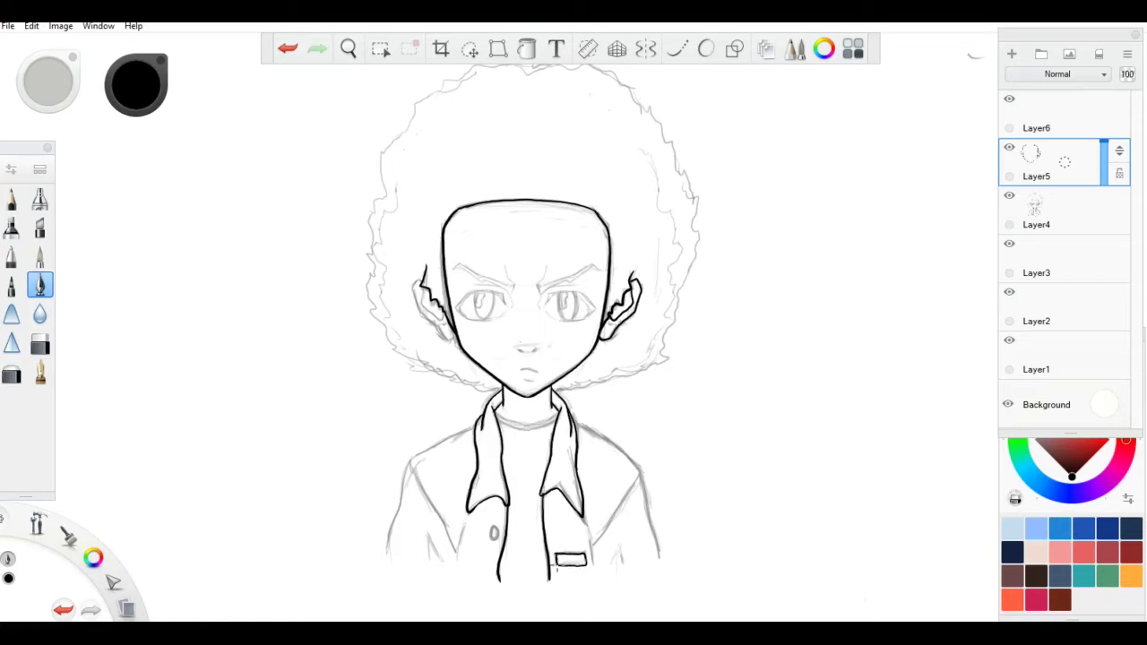
Step: Ink the jacket's shoulders, sleeves and armhole seams on both sides, redoing the stray right sleeve stroke
mouse_move(482, 426)
left_mouse_down()
mouse_move(414, 457)
mouse_move(387, 549)
left_mouse_up()
left_click_drag(410, 456, 455, 552)
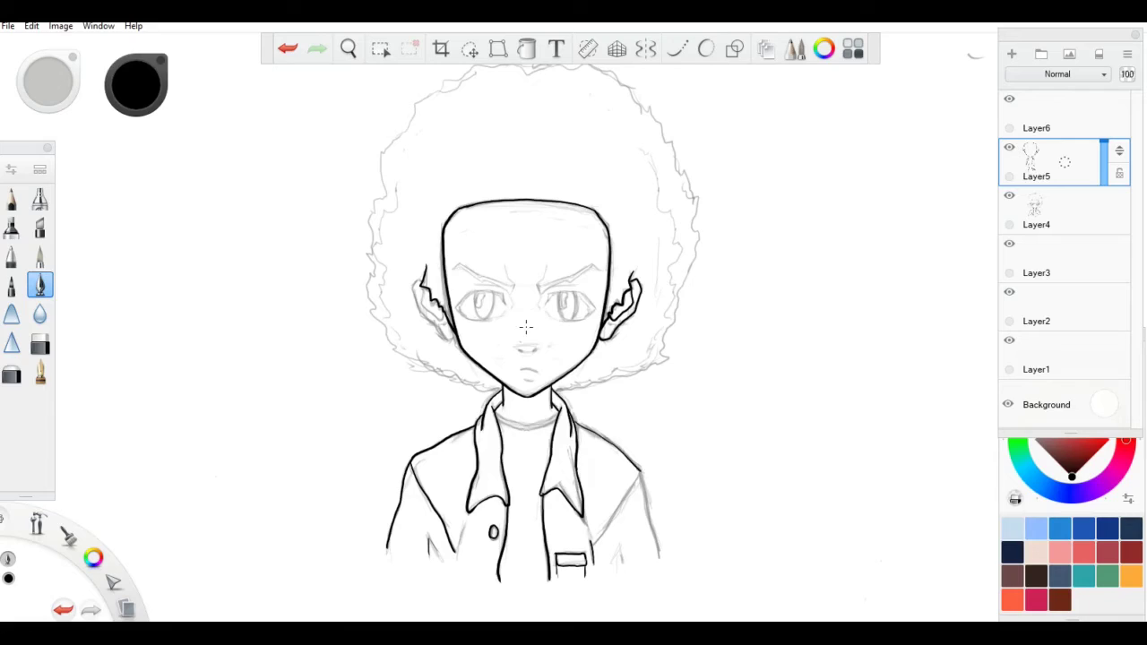
left_click_drag(643, 475, 761, 410)
key("ctrl+z")
mouse_move(575, 422)
left_mouse_down()
mouse_move(642, 492)
mouse_move(662, 560)
left_mouse_up()
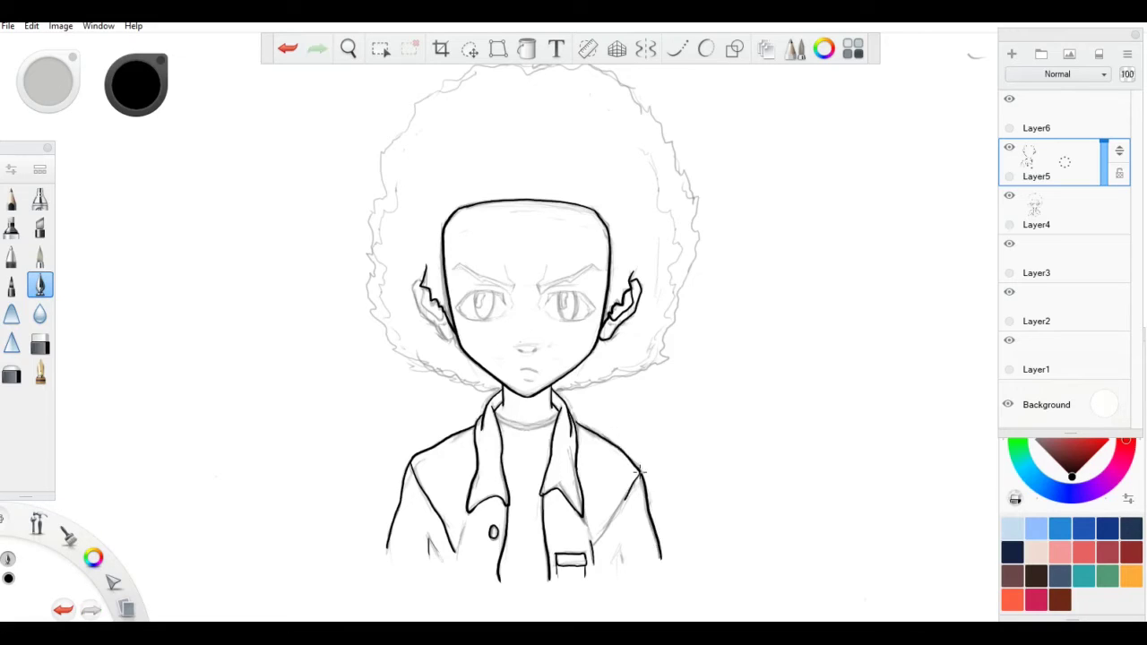
left_click(62, 609)
left_click_drag(496, 411, 551, 423)
key("ctrl+z")
key("ctrl+z")
mouse_move(583, 476)
left_mouse_down()
mouse_move(647, 468)
mouse_move(500, 403)
left_mouse_up()
key("ctrl+z")
left_click(660, 110)
key("ctrl+z")
Step: Rotate the canvas and ink the shirt neckline as a double curve between the lapels
key("alt")
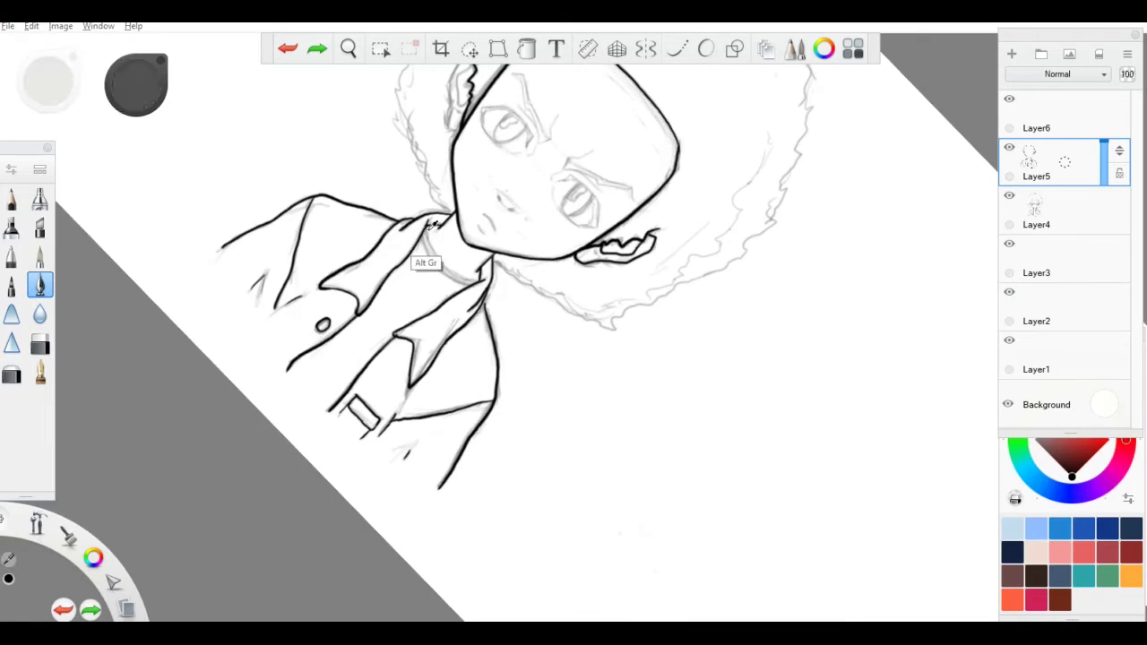
mouse_move(428, 231)
left_mouse_down()
mouse_move(363, 322)
mouse_move(409, 371)
left_mouse_up()
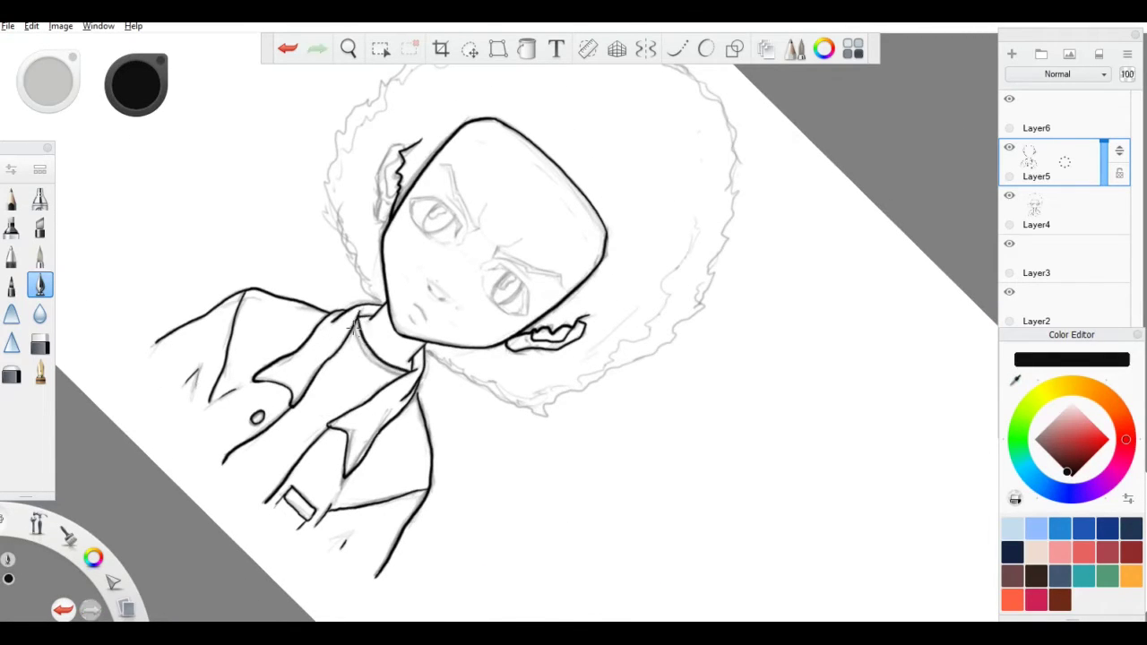
left_click_drag(351, 325, 400, 376)
left_click_drag(613, 462, 579, 500)
key("ctrl+z")
Step: Raise the Layer4 sketch's opacity and ink both eyebrow outlines on Layer5
scroll(493, 268, "up", 3)
left_click(1084, 207)
left_click_drag(1103, 209, 1103, 199)
left_click(1038, 159)
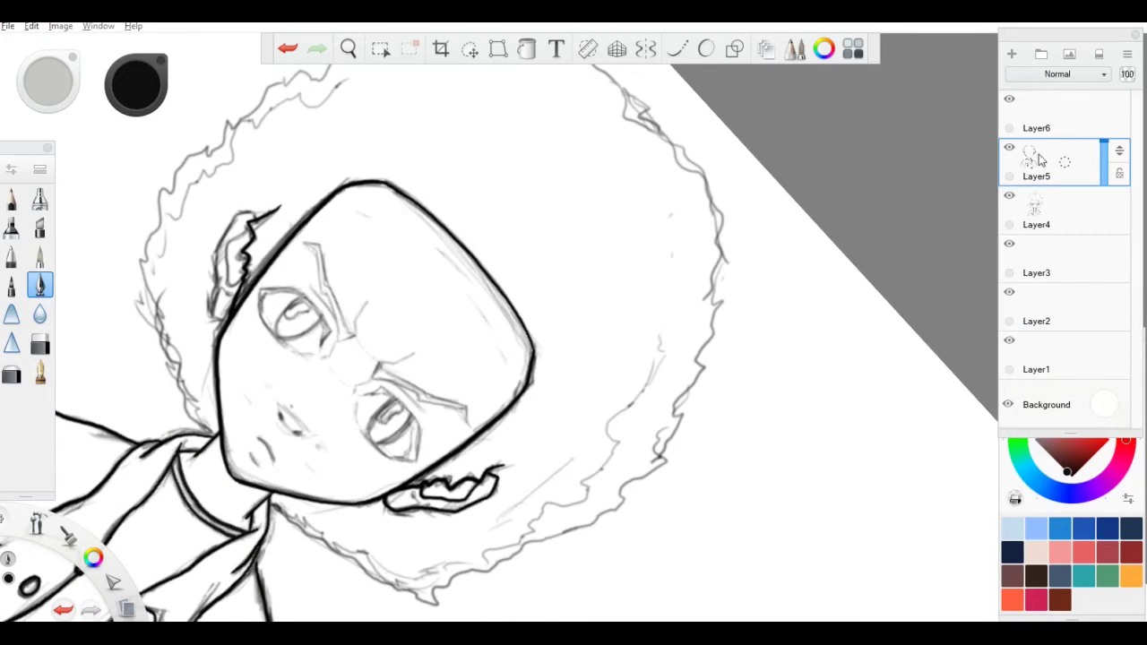
left_click_drag(320, 244, 354, 335)
mouse_move(306, 241)
left_mouse_down()
mouse_move(342, 338)
mouse_move(466, 419)
left_mouse_up()
left_click_drag(380, 365, 466, 423)
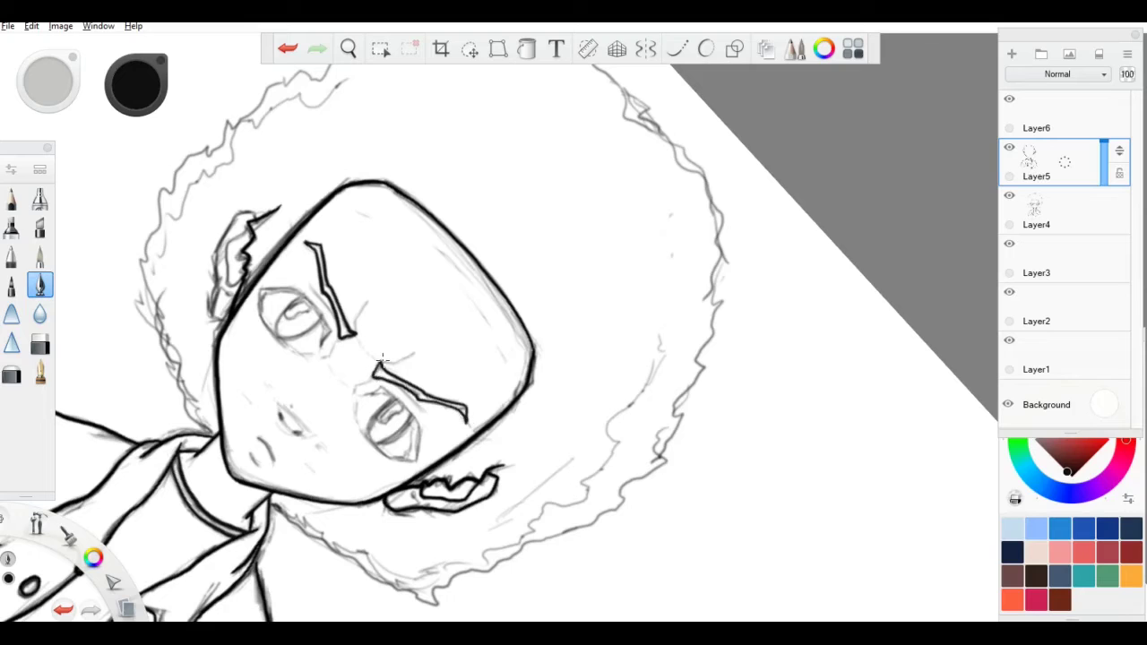
Step: Ink the frown crease beside the right eyebrow and the outlines of both eyes
left_click(36, 348)
left_click(43, 294)
left_click_drag(403, 360, 429, 358)
left_click_drag(370, 390, 418, 460)
left_click_drag(589, 296, 582, 328)
mouse_move(409, 459)
left_mouse_down()
mouse_move(358, 417)
mouse_move(415, 421)
mouse_move(365, 443)
left_mouse_up()
left_click(43, 350)
left_click(41, 287)
mouse_move(269, 291)
left_mouse_down()
mouse_move(260, 328)
mouse_move(297, 289)
left_mouse_up()
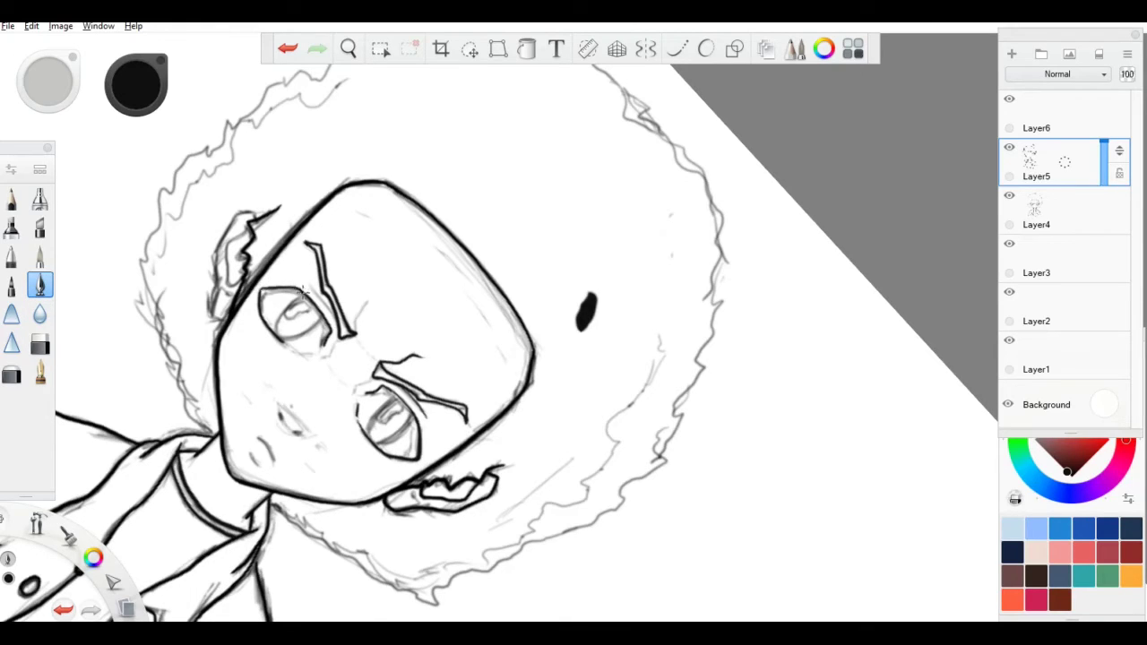
key("ctrl+z")
Step: Ink the small mouth and nose marks and erase the stray ink blob inside the hair area
left_click_drag(259, 438, 275, 457)
left_click_drag(469, 327, 462, 345)
left_click_drag(255, 444, 250, 457)
double_click(42, 344)
left_click_drag(582, 327, 599, 303)
left_click(40, 284)
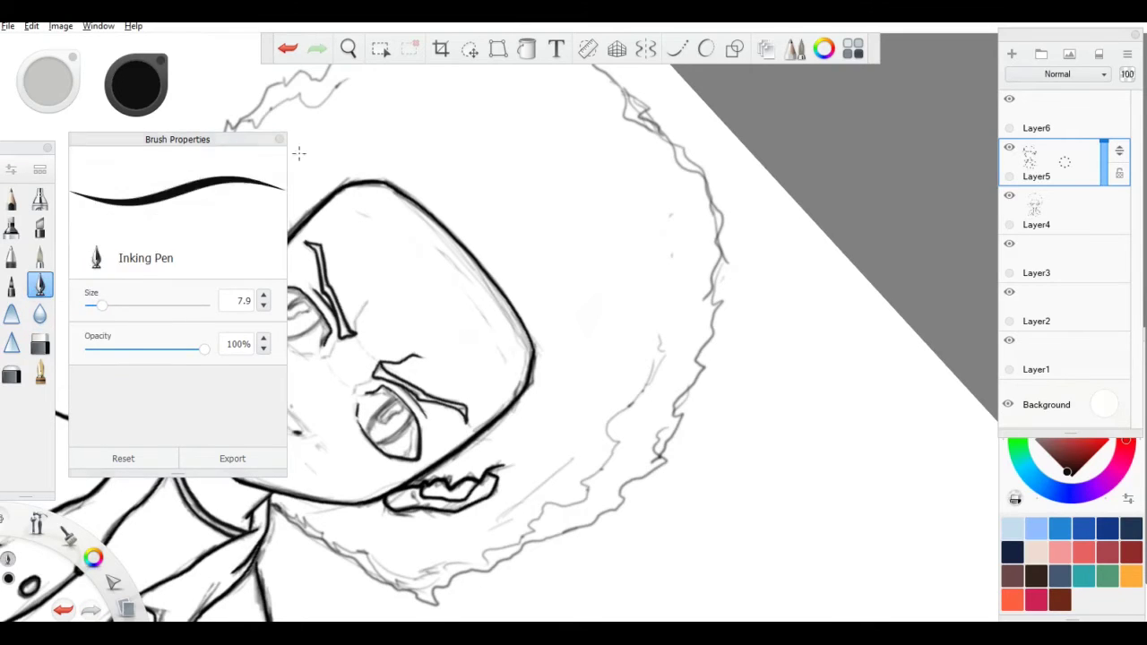
Step: Ink the jagged afro outline around the head with the Inking Pen, erasing a faulty stretch along the way
mouse_move(219, 436)
left_mouse_down()
mouse_move(184, 410)
mouse_move(145, 260)
mouse_move(231, 121)
mouse_move(305, 74)
left_mouse_up()
mouse_move(269, 507)
left_mouse_down()
mouse_move(421, 598)
mouse_move(455, 582)
left_mouse_up()
left_click(40, 344)
left_click_drag(432, 603, 275, 507)
left_click(42, 284)
left_click_drag(562, 590, 601, 466)
mouse_move(505, 232)
left_mouse_down()
mouse_move(586, 346)
mouse_move(626, 472)
mouse_move(557, 571)
left_mouse_up()
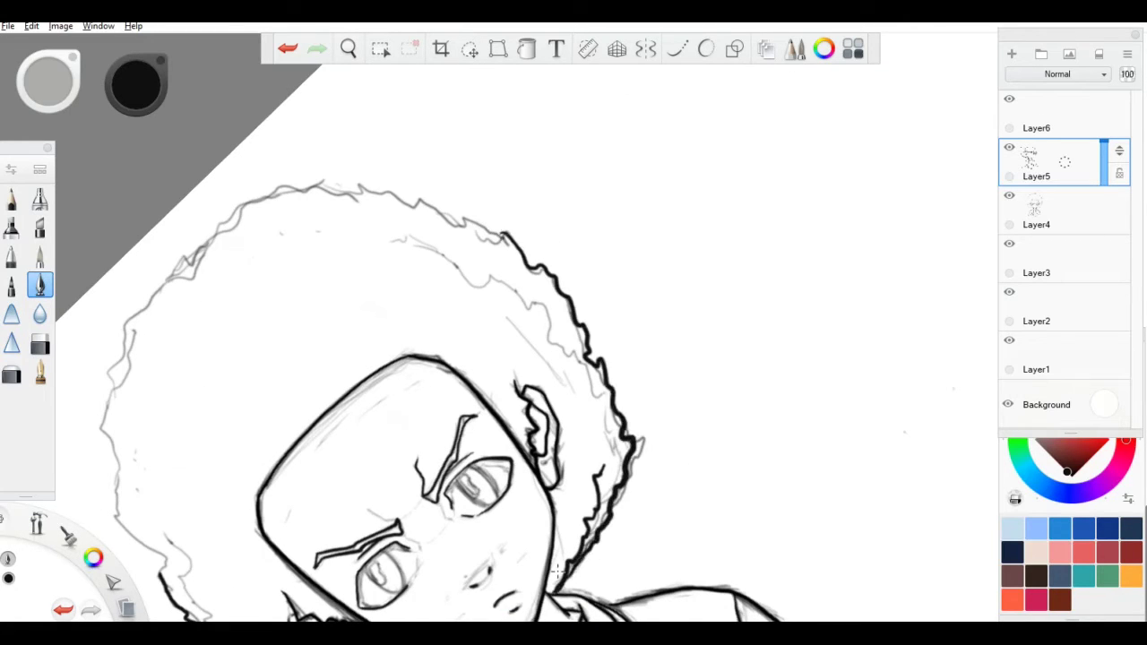
mouse_move(412, 345)
left_mouse_down()
mouse_move(475, 232)
mouse_move(619, 205)
mouse_move(717, 268)
mouse_move(749, 358)
left_mouse_up()
Step: Undo the afro outline's lower-right stretch and re-ink it with jagged curls from the collar up
key("e")
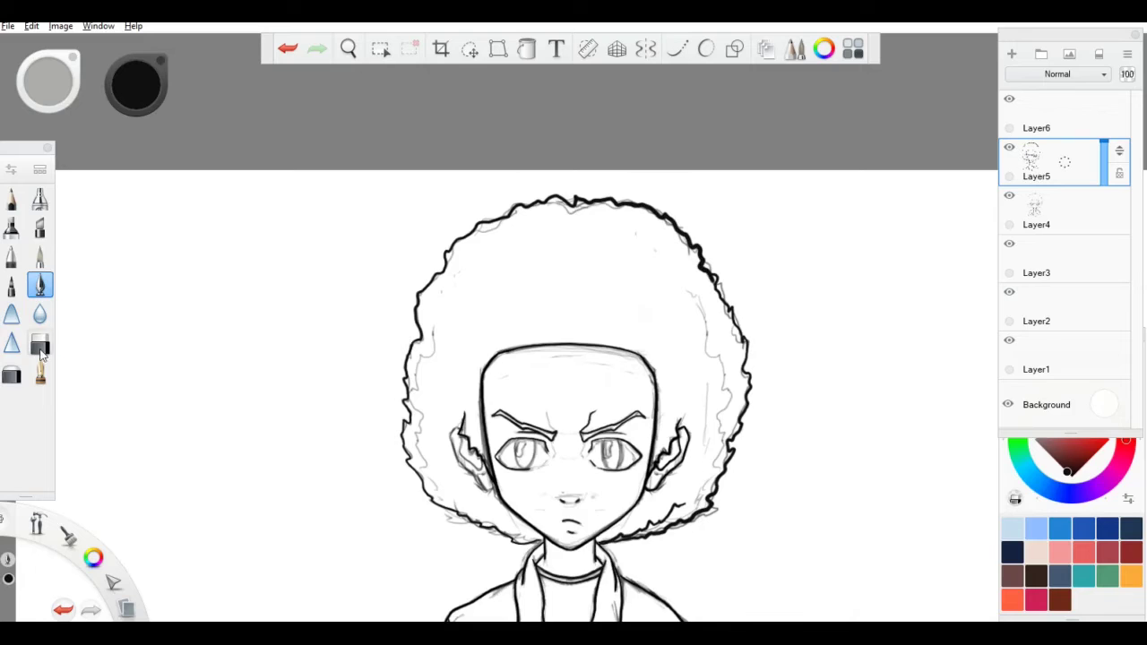
left_click_drag(717, 504, 618, 540)
key("e")
left_click(69, 611)
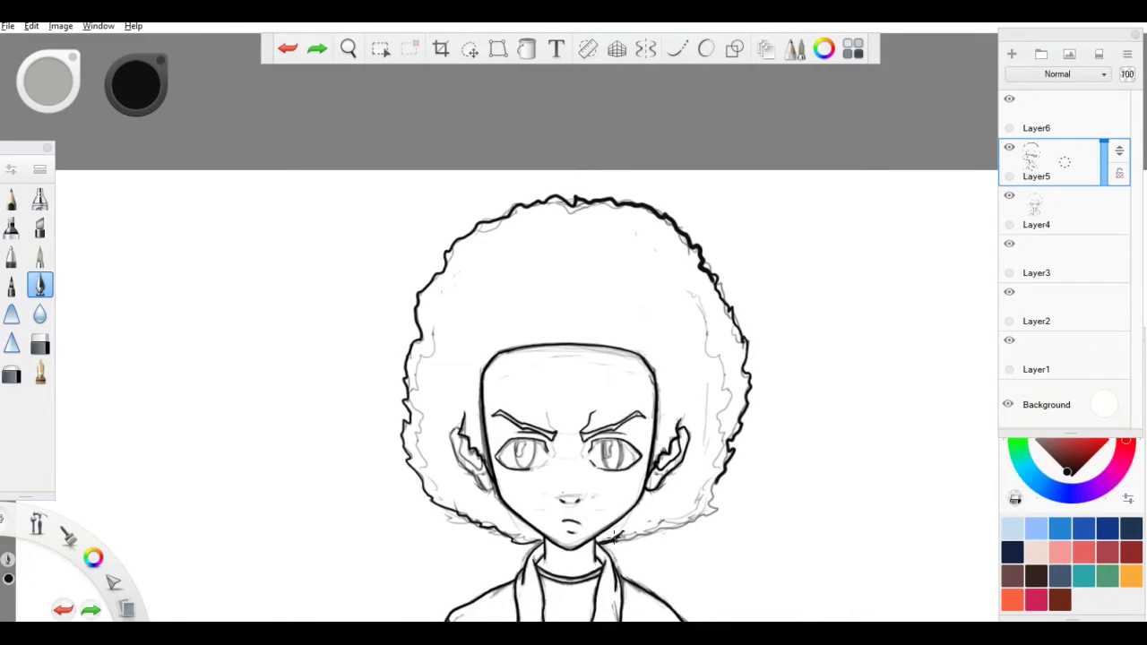
mouse_move(622, 538)
left_mouse_down()
mouse_move(717, 478)
mouse_move(616, 542)
left_mouse_up()
Step: Ink the irises with highlight shapes in both eyes and the frown crease above the left eyebrow
mouse_move(514, 439)
left_mouse_down()
mouse_move(514, 468)
mouse_move(528, 467)
left_mouse_up()
mouse_move(620, 439)
left_mouse_down()
mouse_move(615, 470)
mouse_move(604, 467)
mouse_move(612, 437)
left_mouse_up()
mouse_move(525, 437)
left_mouse_down()
mouse_move(518, 450)
mouse_move(525, 439)
left_mouse_up()
scroll(589, 502, "up", 3)
scroll(588, 502, "down", 1)
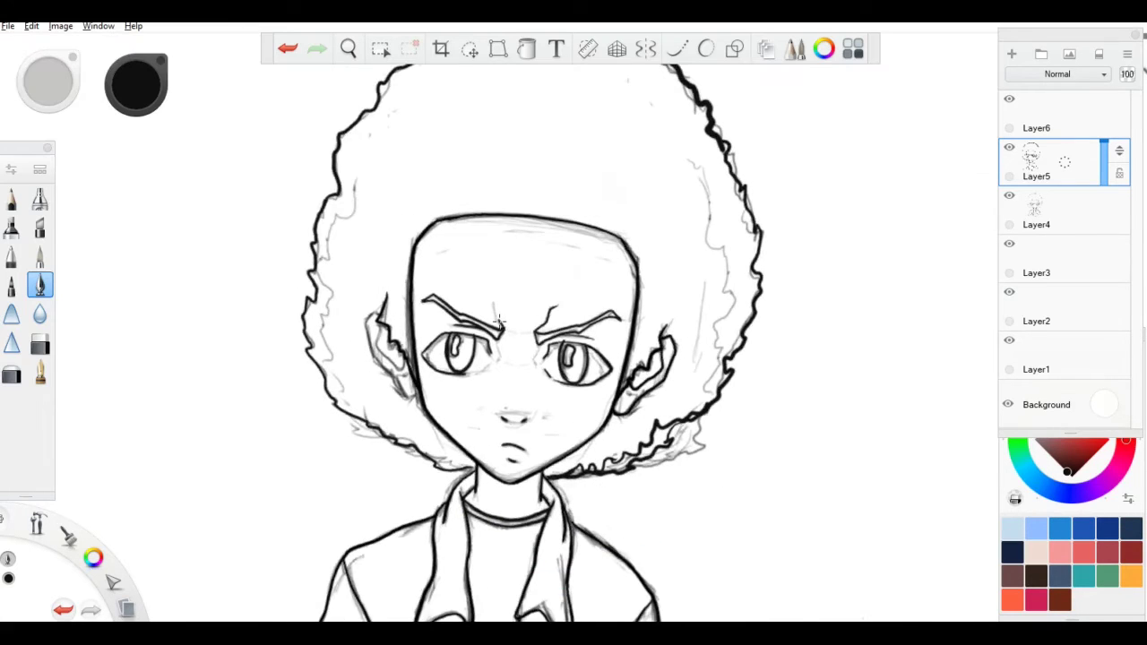
left_click_drag(498, 321, 490, 290)
Step: Ink the left ear's jagged inner edge, outer curve and lobe down to the cheek
left_click_drag(380, 317, 385, 352)
left_click_drag(383, 352, 407, 371)
left_click_drag(383, 308, 366, 328)
left_click_drag(365, 328, 400, 393)
left_click_drag(400, 389, 418, 398)
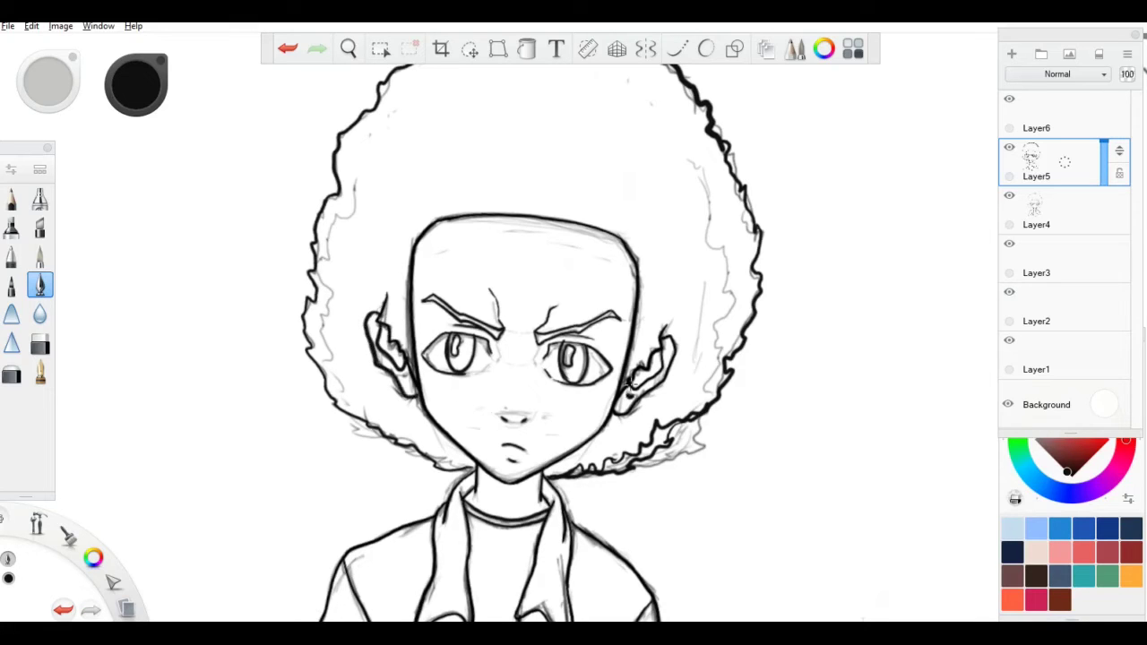
Step: Lower the Layer4 sketch's opacity to about 41 and check the drawing with Layer3 hidden
left_click(1085, 208)
left_click_drag(1104, 190, 1104, 216)
left_click(1010, 243)
scroll(986, 207, "down", 4)
left_click(1011, 294)
left_click(1010, 294)
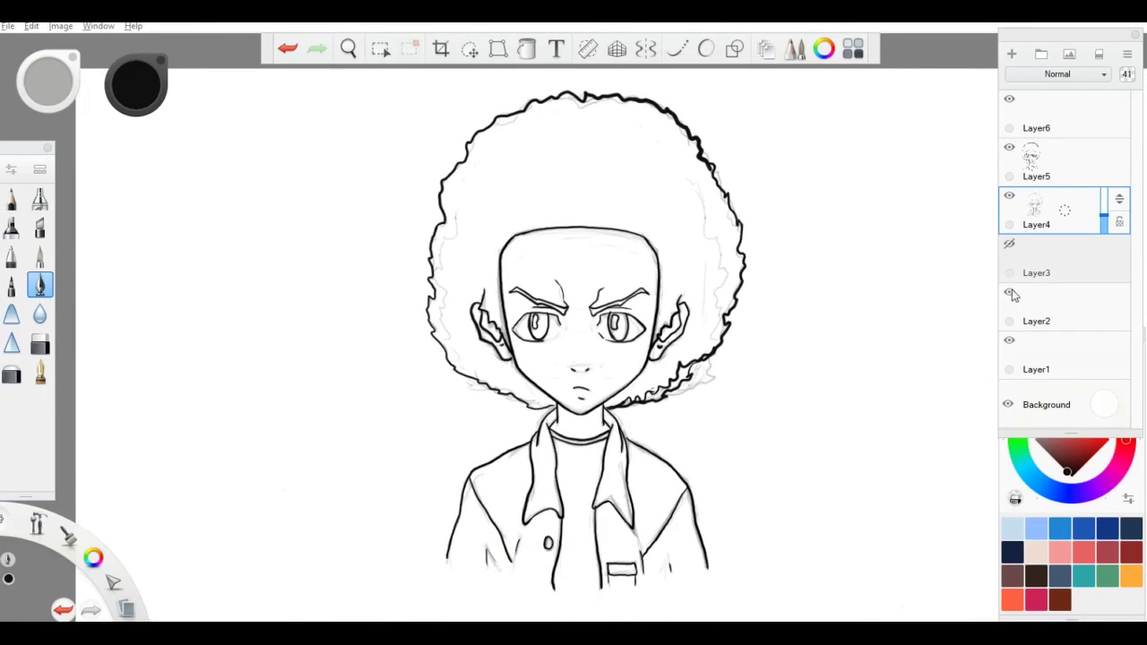
key("e")
mouse_move(1104, 215)
left_mouse_down()
mouse_move(1102, 185)
mouse_move(1103, 214)
left_mouse_up()
left_click(1013, 246)
Step: Make Layer5 active and check the line art with the Layer4 sketch hidden
left_click(1044, 166)
left_click(1010, 197)
left_click(1010, 196)
scroll(992, 191, "up", 4)
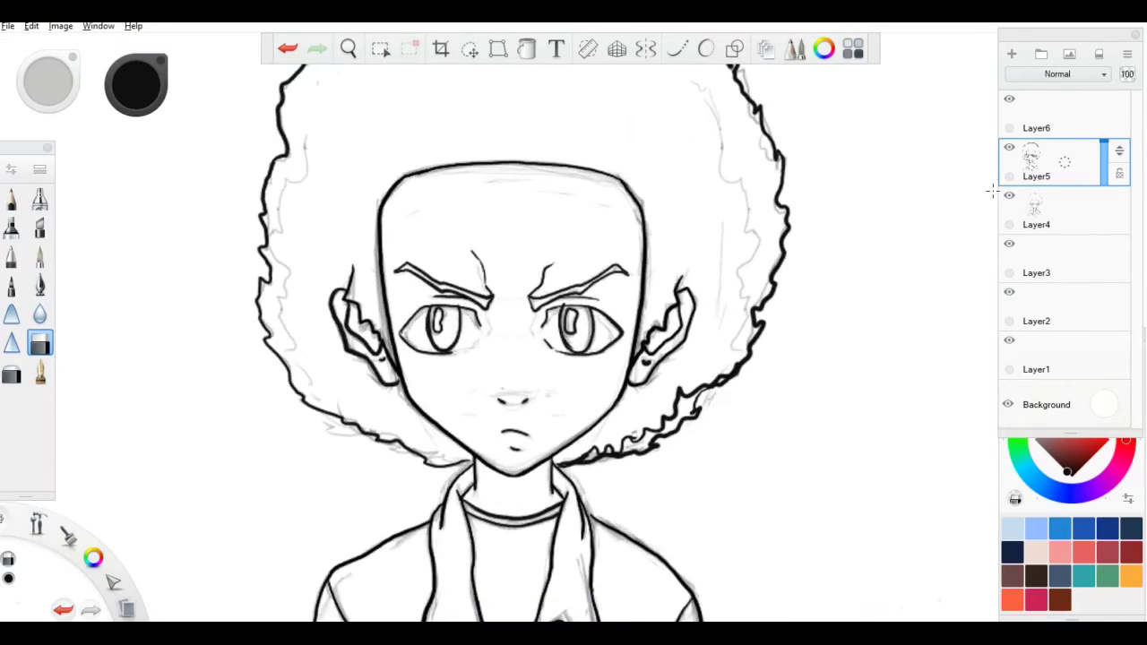
Step: Fill the irises of both eyes solid black with the Inking Pen, leaving the highlights white
left_click(41, 285)
left_click_drag(439, 332, 453, 342)
mouse_move(565, 342)
left_mouse_down()
mouse_move(586, 347)
mouse_move(588, 330)
left_mouse_up()
key("ctrl+z")
mouse_move(445, 309)
left_mouse_down()
mouse_move(454, 315)
mouse_move(429, 329)
mouse_move(452, 344)
left_mouse_up()
left_click_drag(446, 310, 447, 328)
mouse_move(586, 315)
left_mouse_down()
mouse_move(589, 343)
mouse_move(567, 336)
left_mouse_up()
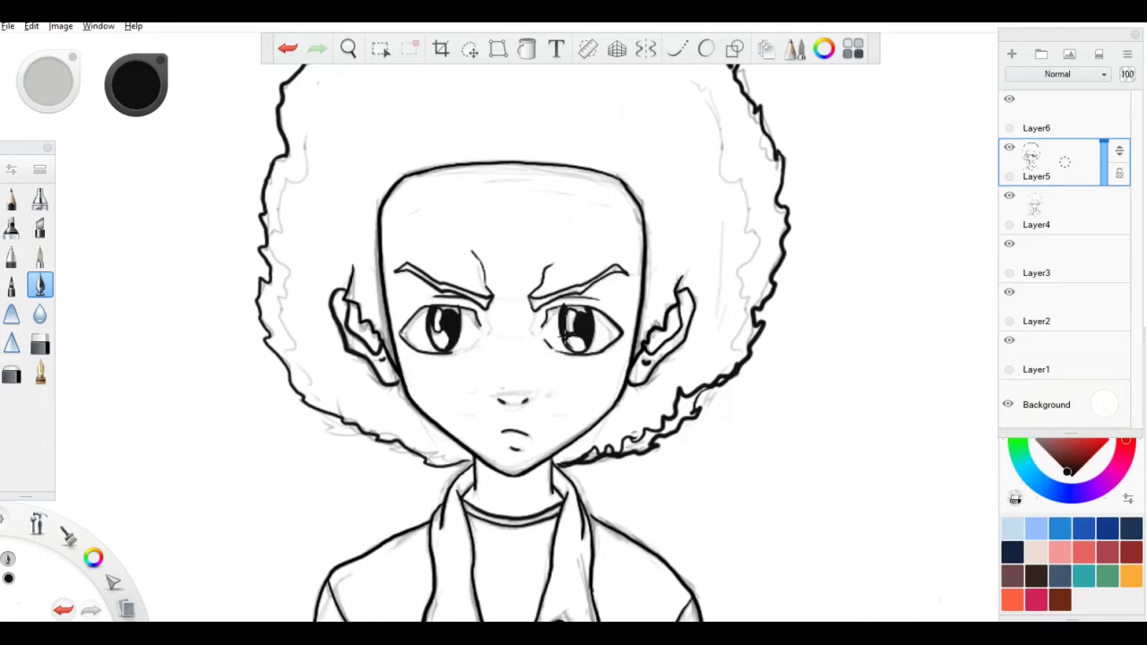
Step: Undo the last touch-up and thicken the ink outlines of both eyes
key("e")
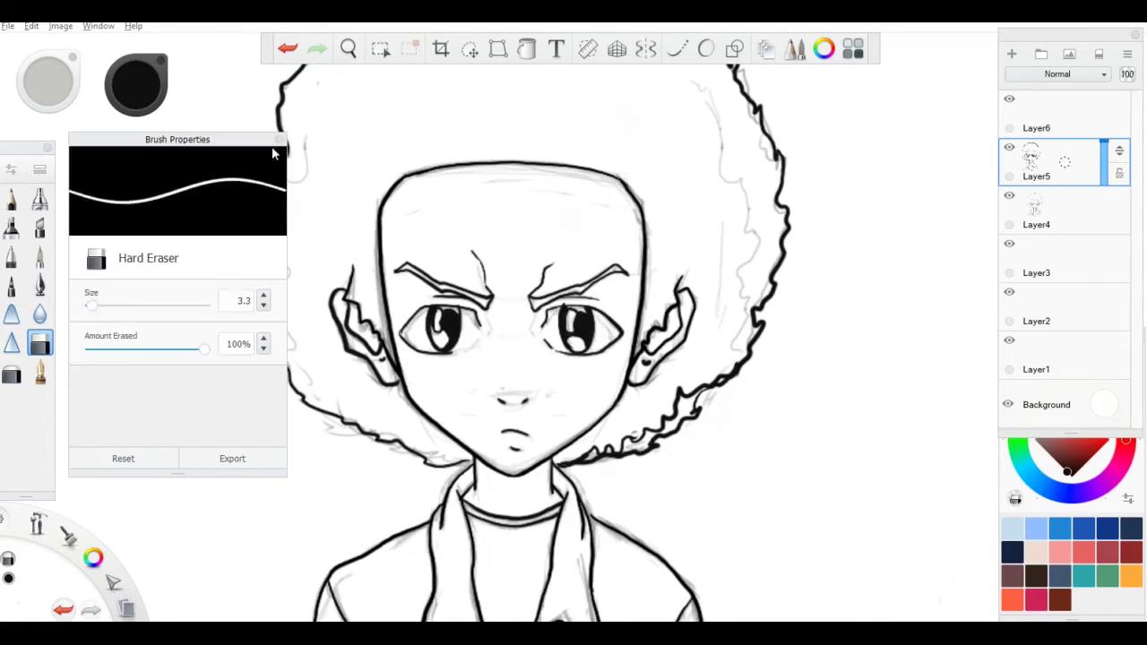
key("ctrl+z")
left_click(40, 285)
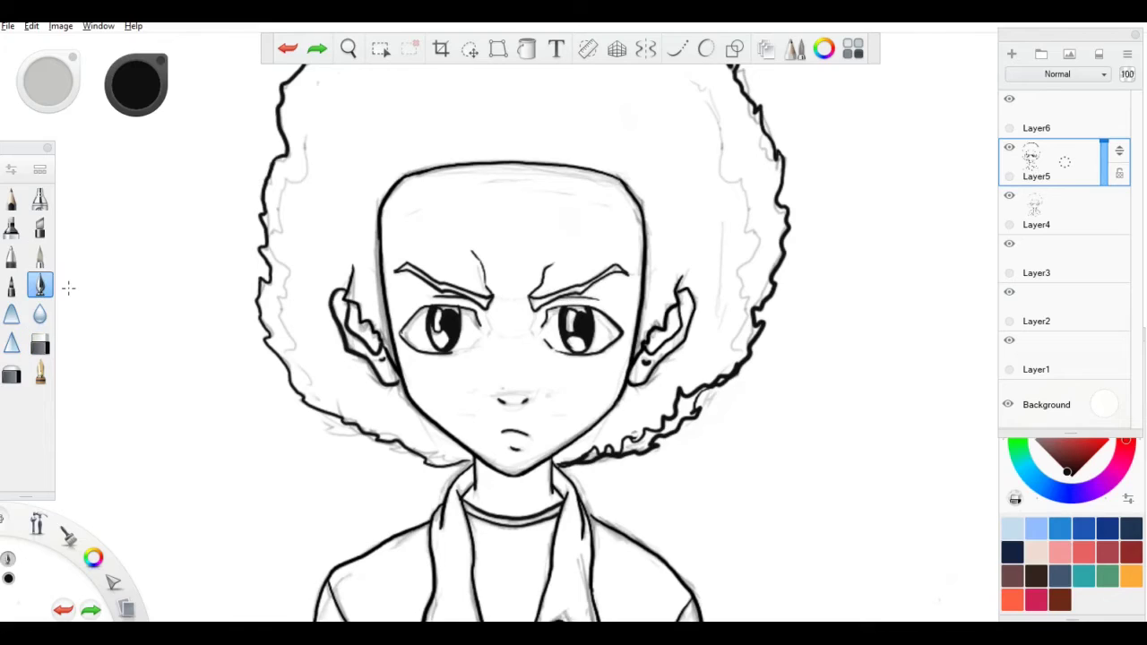
mouse_move(428, 304)
left_mouse_down()
mouse_move(414, 347)
mouse_move(402, 330)
mouse_move(429, 311)
mouse_move(419, 309)
mouse_move(407, 342)
mouse_move(439, 344)
left_mouse_up()
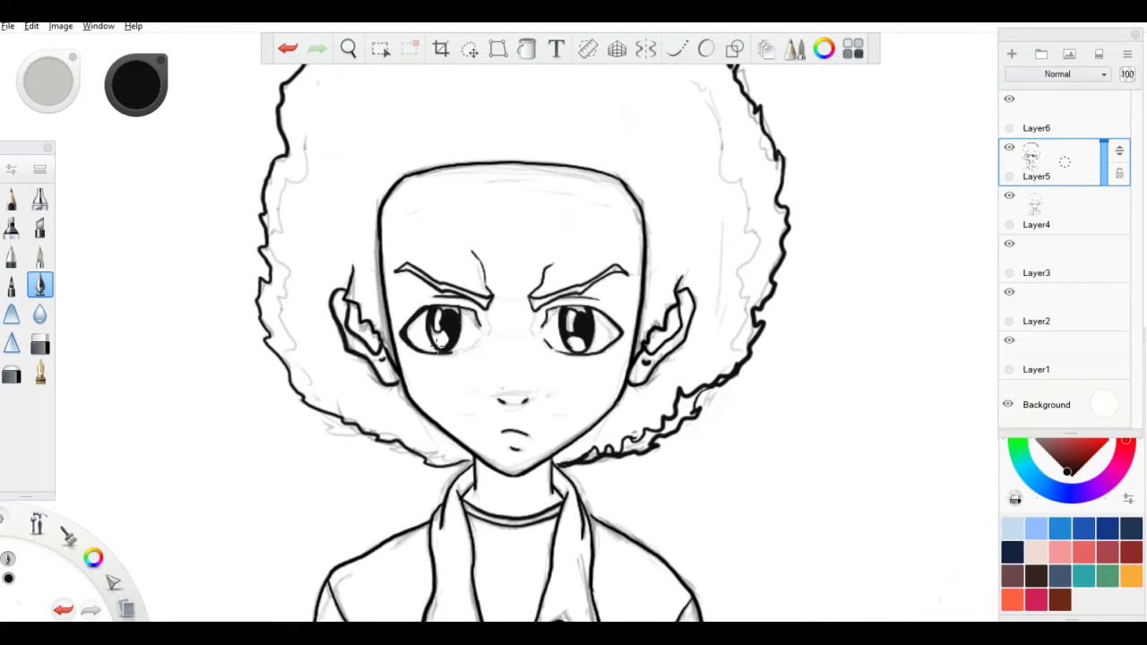
left_click_drag(592, 311, 616, 333)
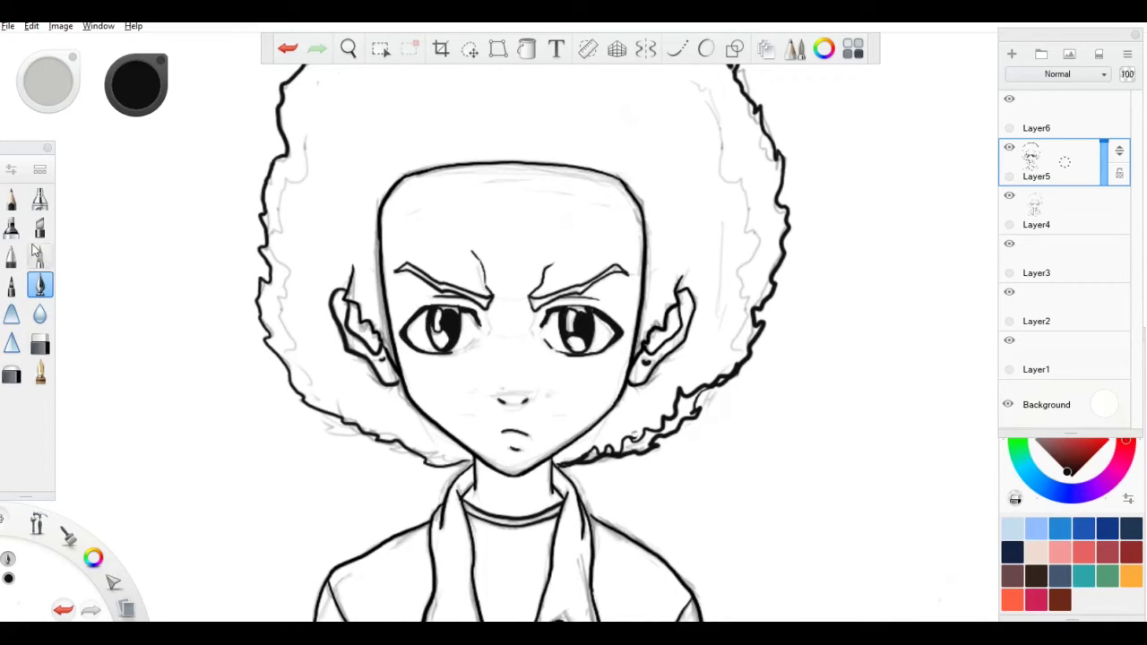
key("e")
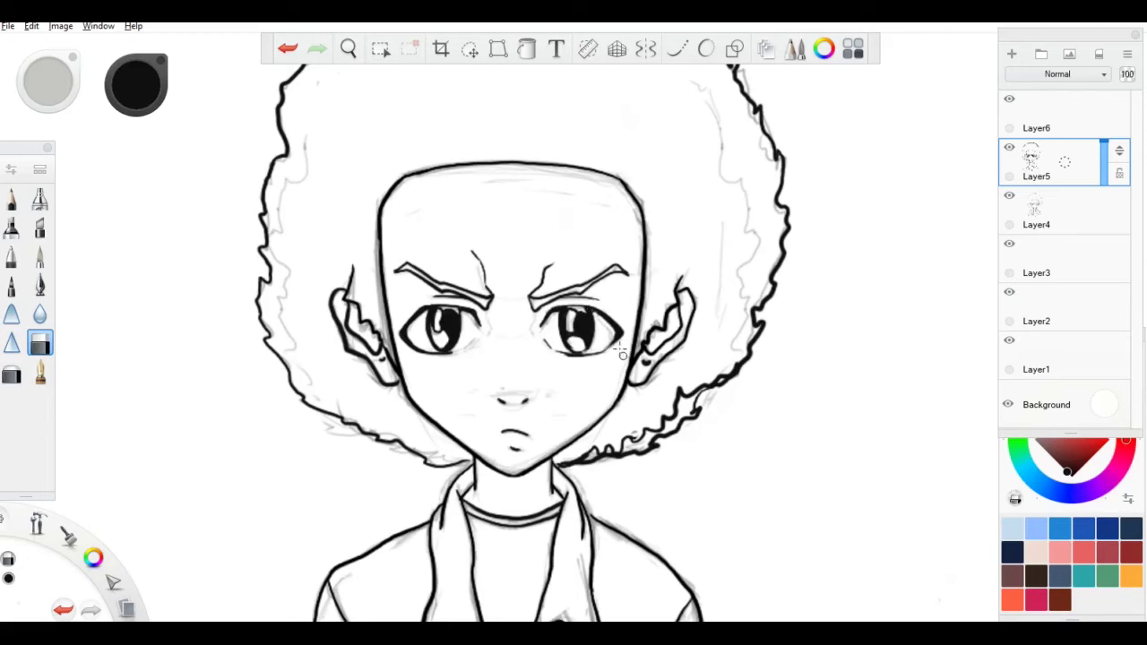
Step: Fill both eyebrows solid black with the Inking Pen
left_click(41, 285)
mouse_move(614, 271)
left_mouse_down()
mouse_move(534, 305)
mouse_move(604, 272)
left_mouse_up()
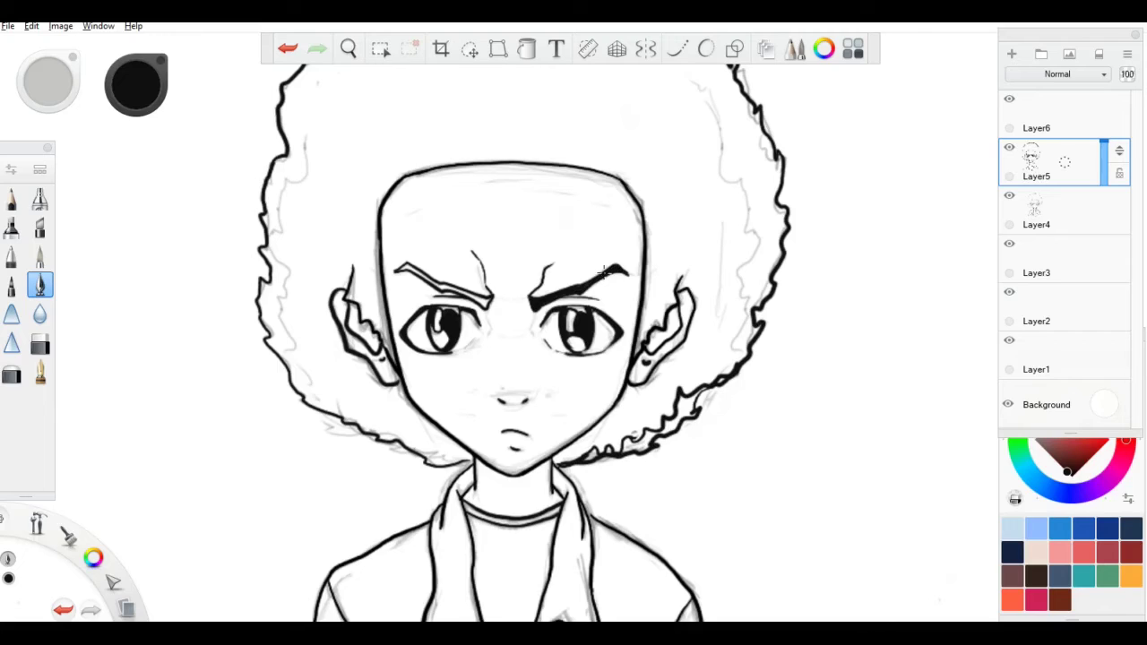
left_click_drag(400, 266, 485, 302)
Step: Ink solid black, jagged sideburns between the face outline and each ear
left_click_drag(358, 290, 377, 328)
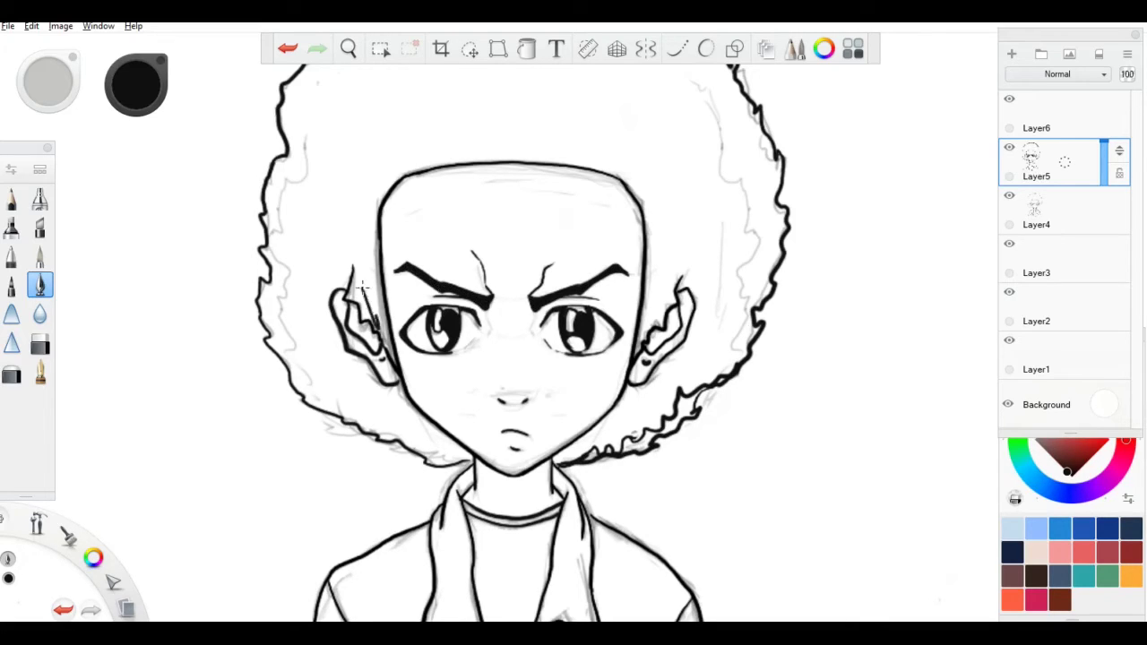
mouse_move(368, 260)
left_mouse_down()
mouse_move(391, 351)
mouse_move(368, 297)
mouse_move(380, 337)
left_mouse_up()
mouse_move(363, 285)
left_mouse_down()
mouse_move(373, 233)
mouse_move(384, 327)
left_mouse_up()
left_click_drag(367, 231, 372, 200)
left_click_drag(654, 238, 646, 325)
mouse_move(688, 235)
left_mouse_down()
mouse_move(657, 282)
mouse_move(671, 274)
left_mouse_up()
mouse_move(654, 303)
left_mouse_down()
mouse_move(637, 354)
mouse_move(674, 297)
mouse_move(630, 361)
mouse_move(637, 353)
left_mouse_up()
key("ctrl+z")
mouse_move(638, 354)
left_mouse_down()
mouse_move(661, 295)
mouse_move(677, 298)
mouse_move(659, 283)
mouse_move(682, 233)
left_mouse_up()
Step: Save the drawing as a TIFF file in Pictures with Layer5 hidden and the Layer4 sketch at full opacity
scroll(771, 292, "down", 5)
left_click(1009, 147)
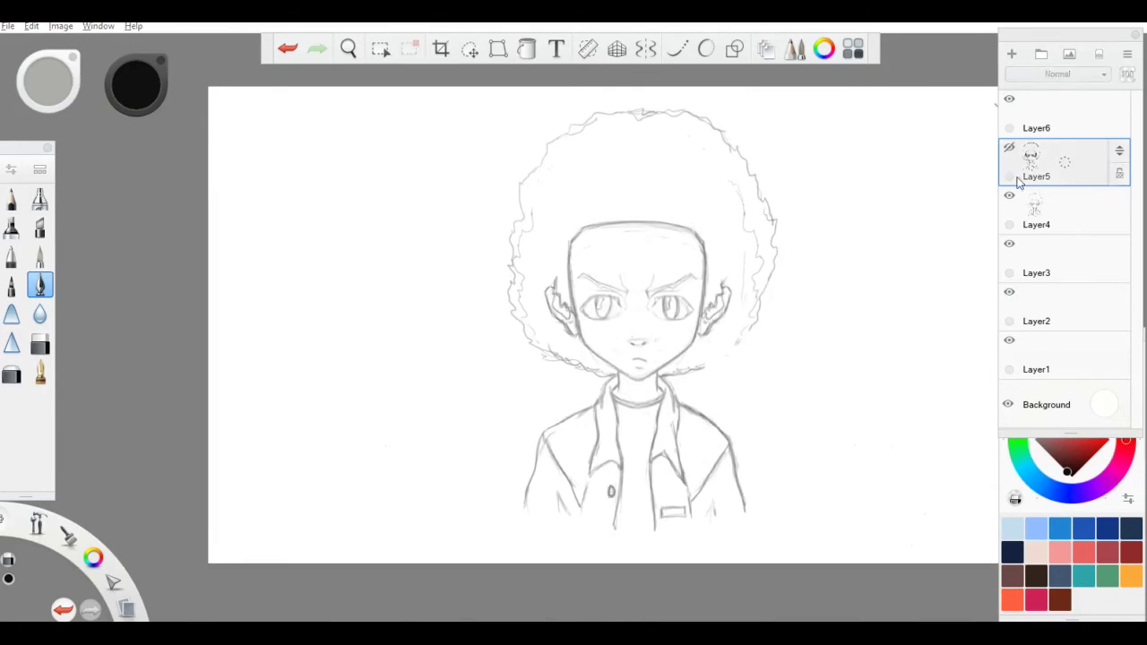
left_click(1053, 213)
left_click(8, 26)
left_click(46, 113)
type("huey")
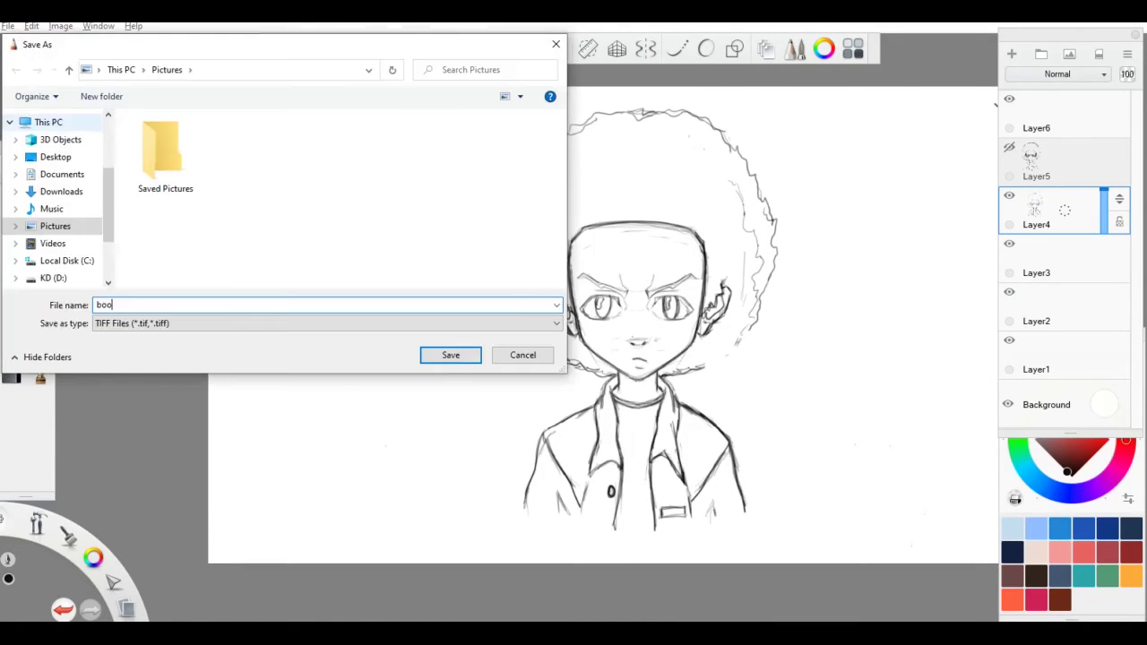
key("Return")
Step: Show Layer5 again, lower Layer4's opacity to about 58 and make Layer5 active
left_click(1043, 172)
left_click(1009, 147)
left_click(1053, 213)
left_click_drag(1104, 191, 1103, 209)
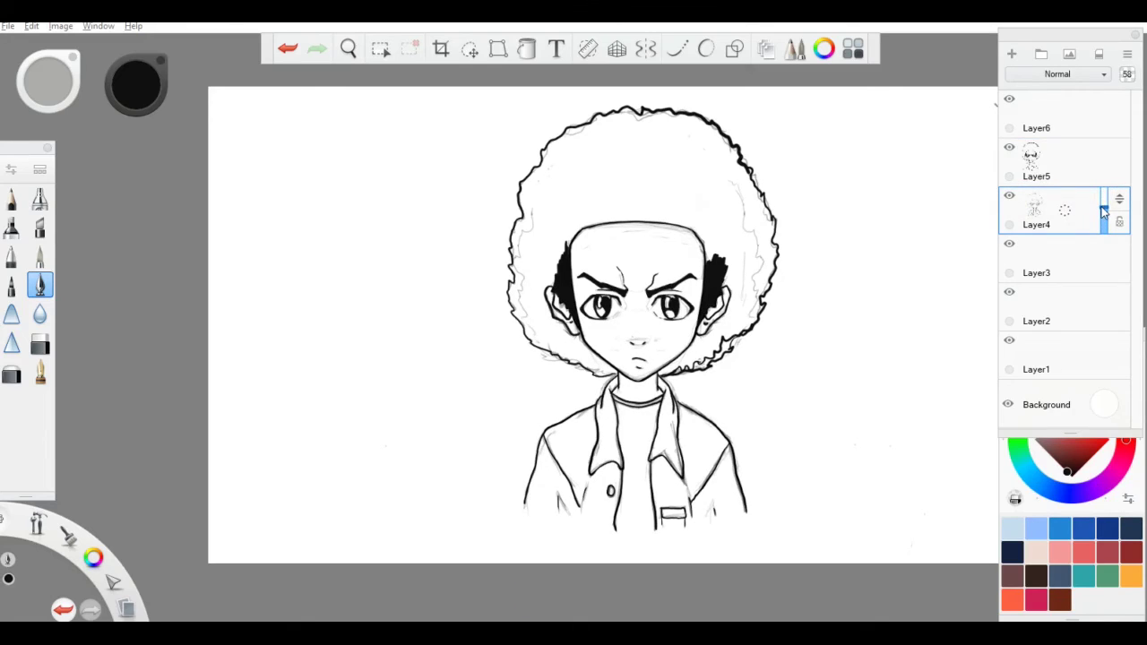
left_click(1058, 166)
Step: Fill the afro with a linear gradient, removing its black stop and moving the grey end stop near the hair's left edge
left_click(527, 48)
left_click(668, 162)
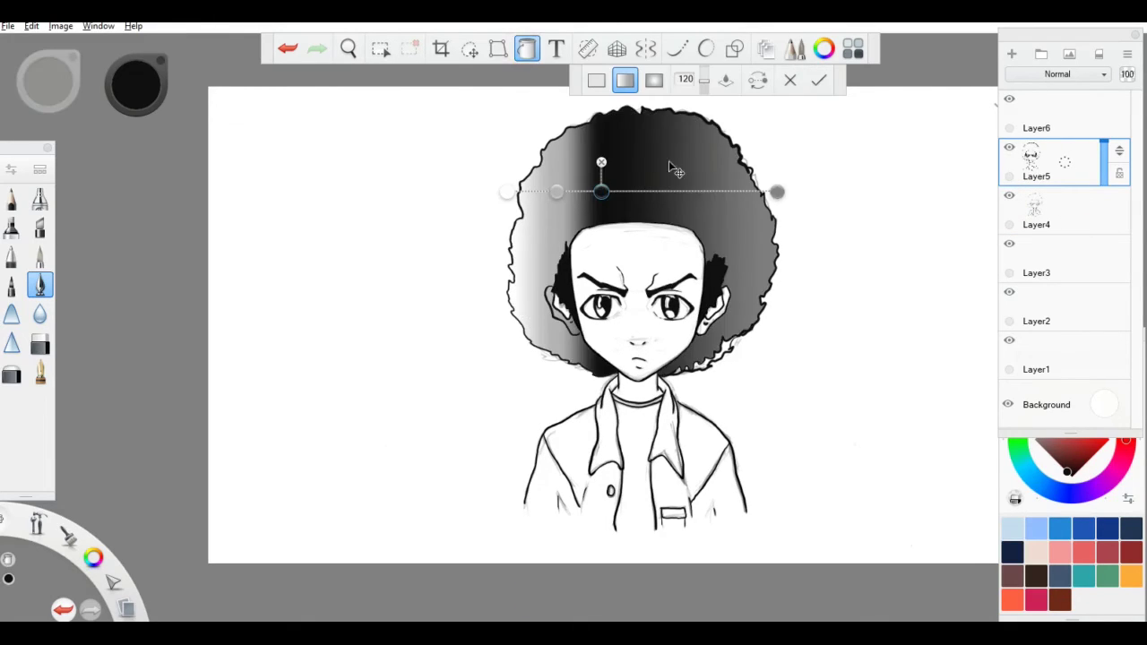
left_click(602, 164)
left_click_drag(776, 193, 549, 193)
left_click(515, 191)
double_click(549, 192)
left_click(527, 49)
left_click(527, 48)
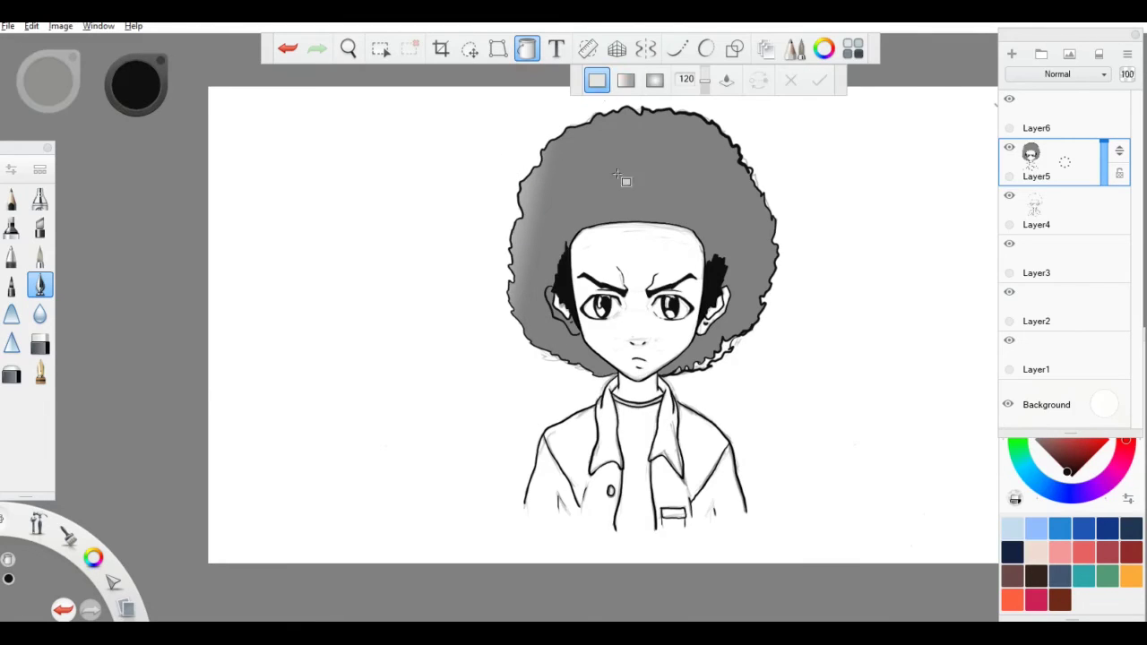
left_click(627, 182)
key("ctrl+z")
Step: Ink over the gaps beside the left ear and along the afro's lower-right edge
left_click(40, 285)
scroll(603, 322, "up", 5)
left_click_drag(461, 319, 462, 331)
mouse_move(695, 357)
left_mouse_down()
mouse_move(654, 391)
mouse_move(698, 360)
mouse_move(613, 396)
mouse_move(698, 360)
mouse_move(751, 305)
left_mouse_up()
left_click_drag(672, 374, 641, 385)
Step: Fill the afro and the leftover grey patches on its left edge with solid near-black
left_click(527, 48)
left_click(535, 123)
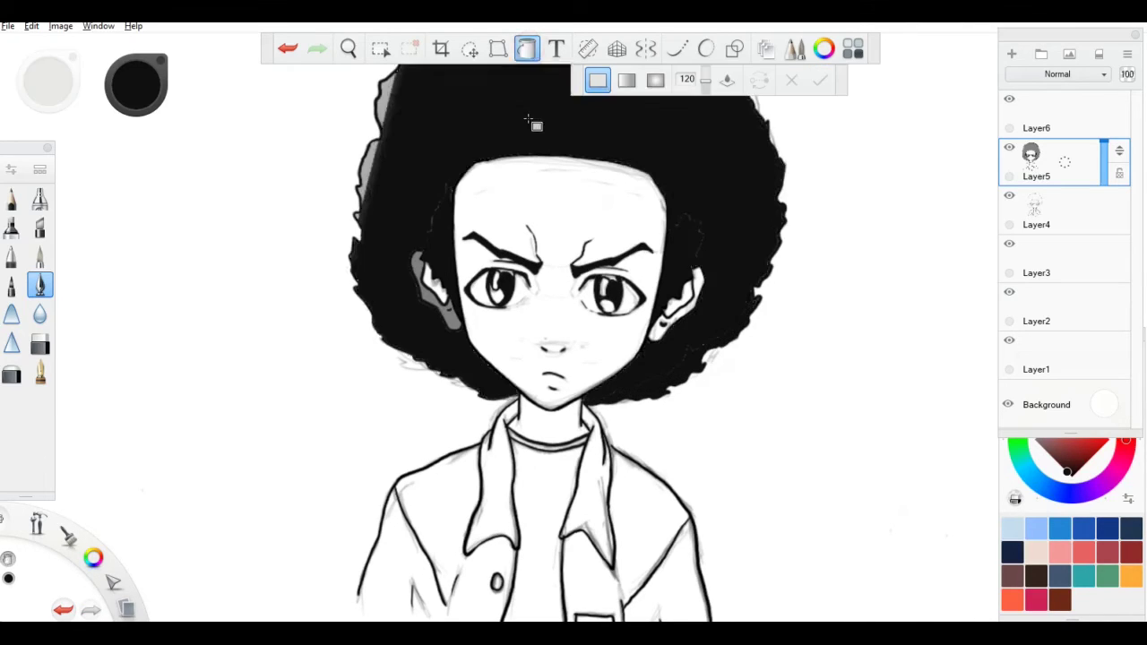
left_click(385, 164)
left_click(387, 100)
left_click(535, 48)
Step: Touch up the hair beside the left temple and fill the grey left ear with white
scroll(602, 322, "down", 3)
scroll(602, 323, "down", 1)
left_click_drag(499, 252, 505, 228)
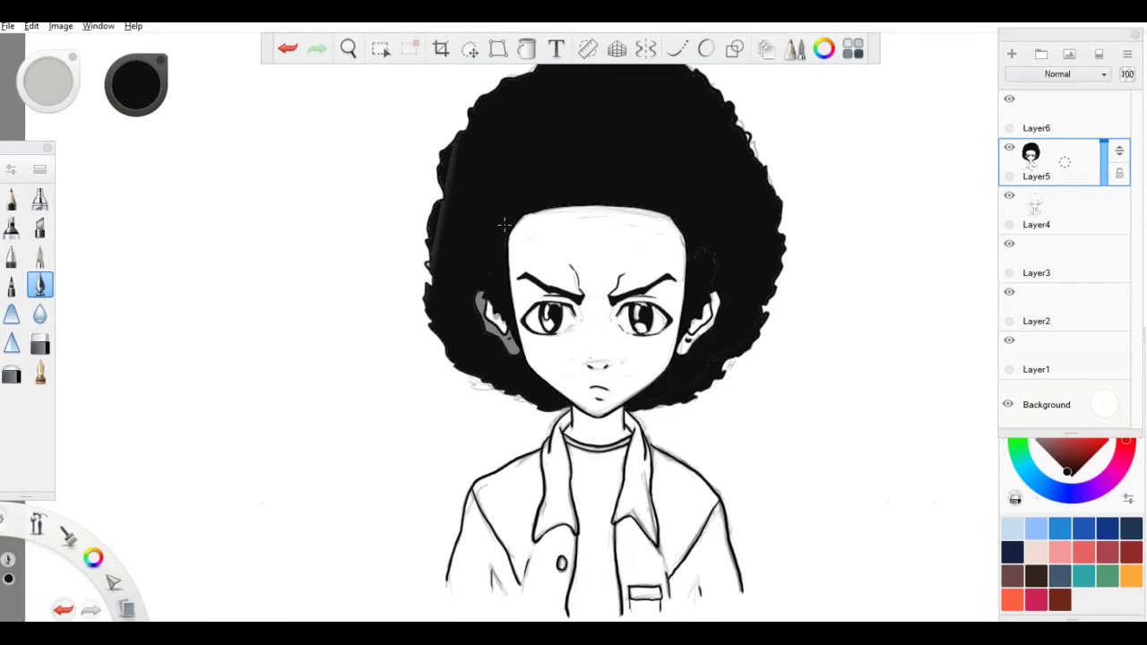
left_click(1071, 455)
left_click(1071, 408)
left_click(527, 48)
left_click(511, 343)
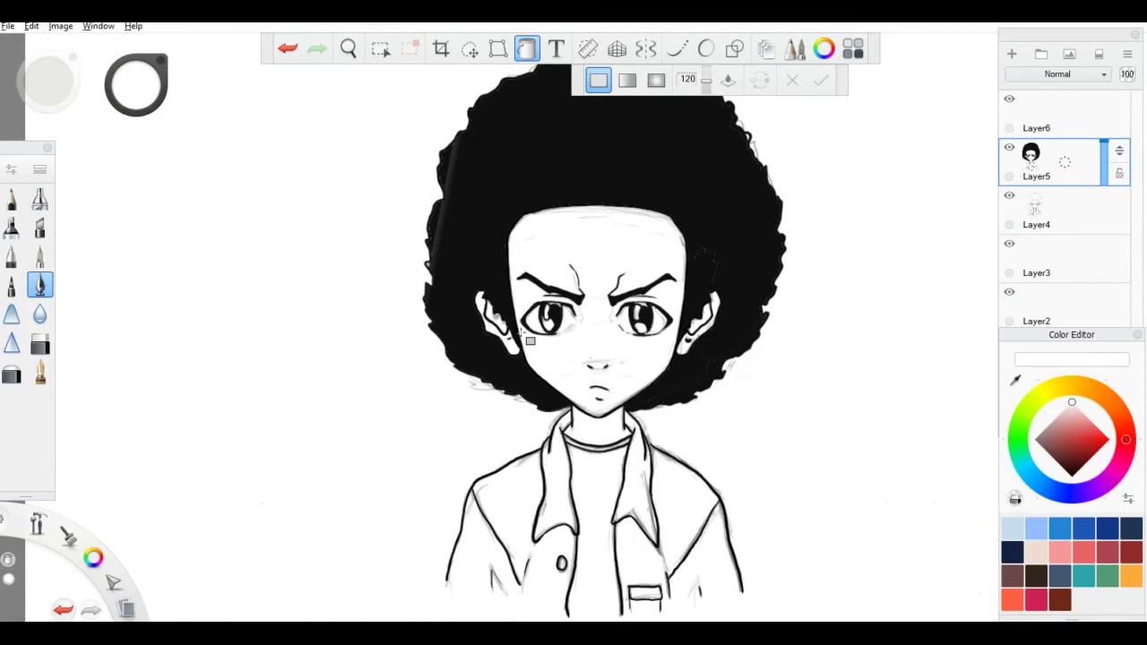
Step: Set the drawing colour to pure black and retouch the streak along the afro's left edge
left_click(1076, 472)
left_click(527, 48)
left_click(66, 613)
mouse_move(442, 218)
left_mouse_down()
mouse_move(437, 255)
mouse_move(440, 206)
mouse_move(436, 233)
left_mouse_up()
left_click(1072, 476)
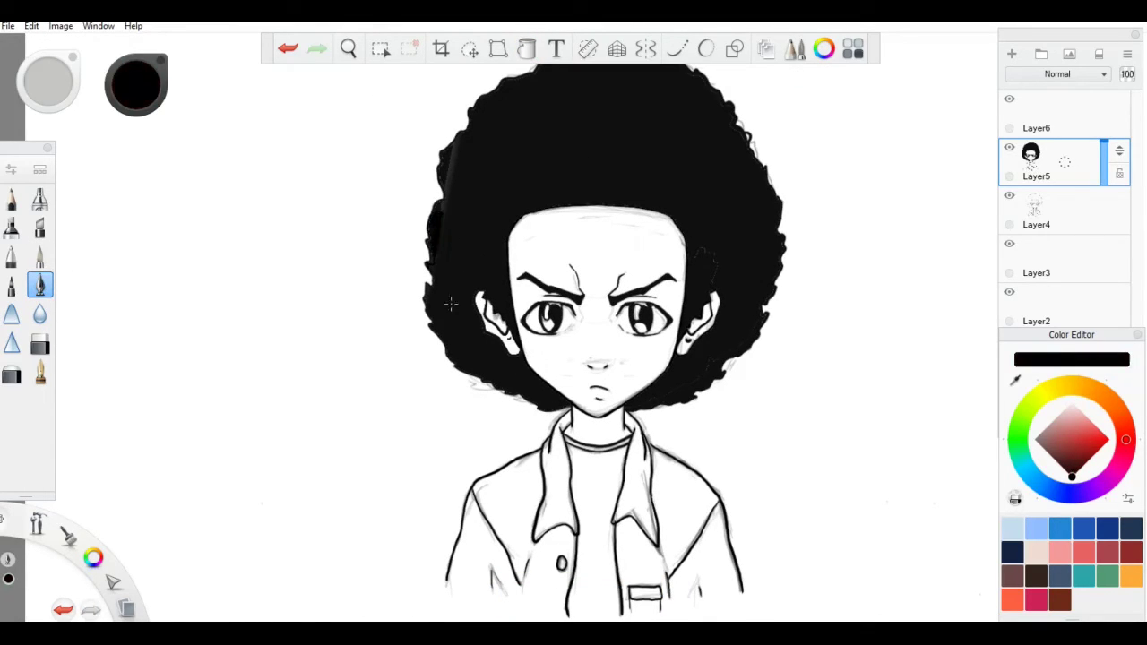
Step: Try inking black over both sides of the afro and undo back past the solid hair fill
left_click_drag(452, 305, 477, 333)
mouse_move(460, 265)
left_mouse_down()
mouse_move(533, 146)
mouse_move(747, 294)
left_mouse_up()
left_click(63, 609)
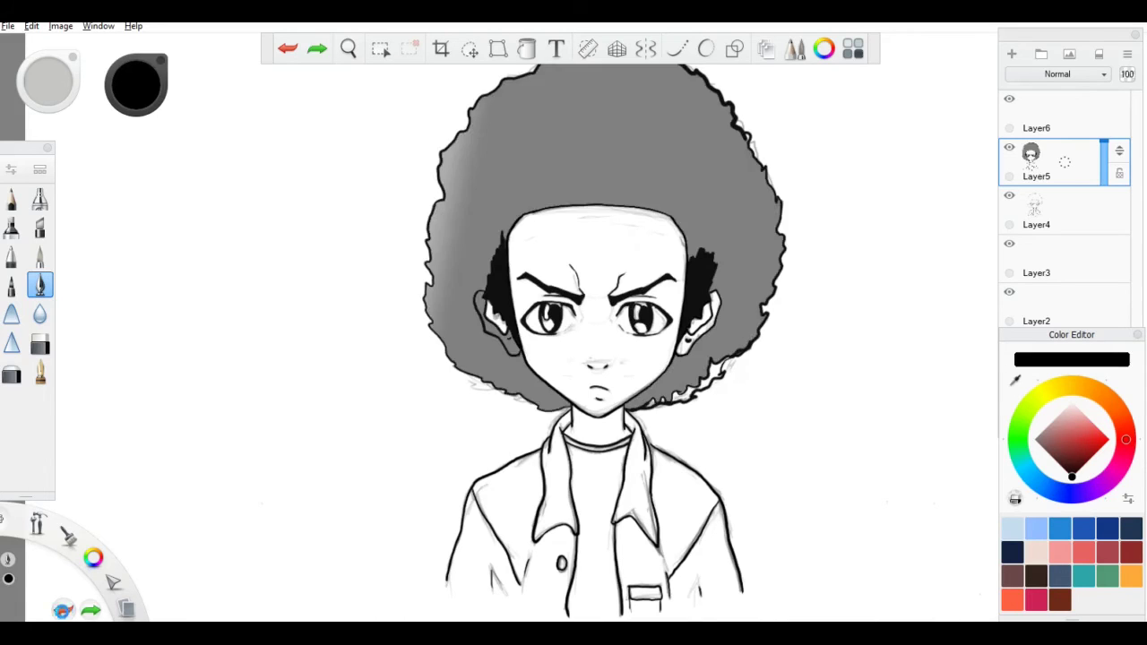
Step: Undo the afro's grey fill and a trial black fill, and ink a thick ragged black band along its lower right edge
left_click(62, 609)
left_click(527, 48)
left_click(598, 159)
left_click(63, 609)
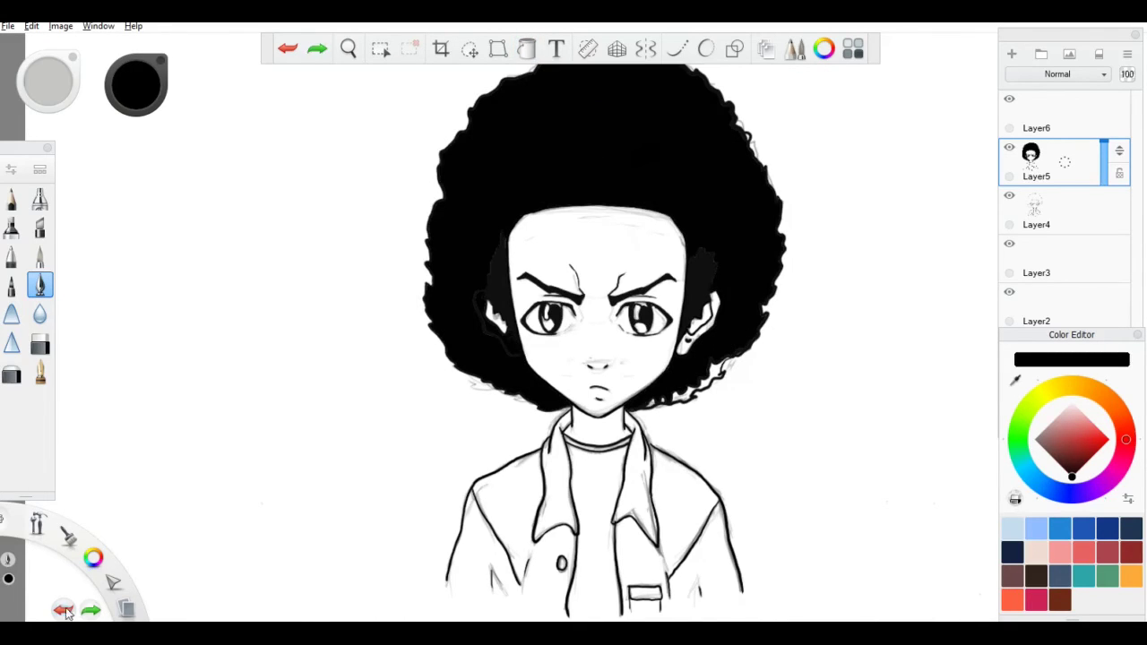
mouse_move(712, 365)
left_mouse_down()
mouse_move(670, 398)
mouse_move(629, 407)
mouse_move(717, 370)
mouse_move(745, 334)
left_mouse_up()
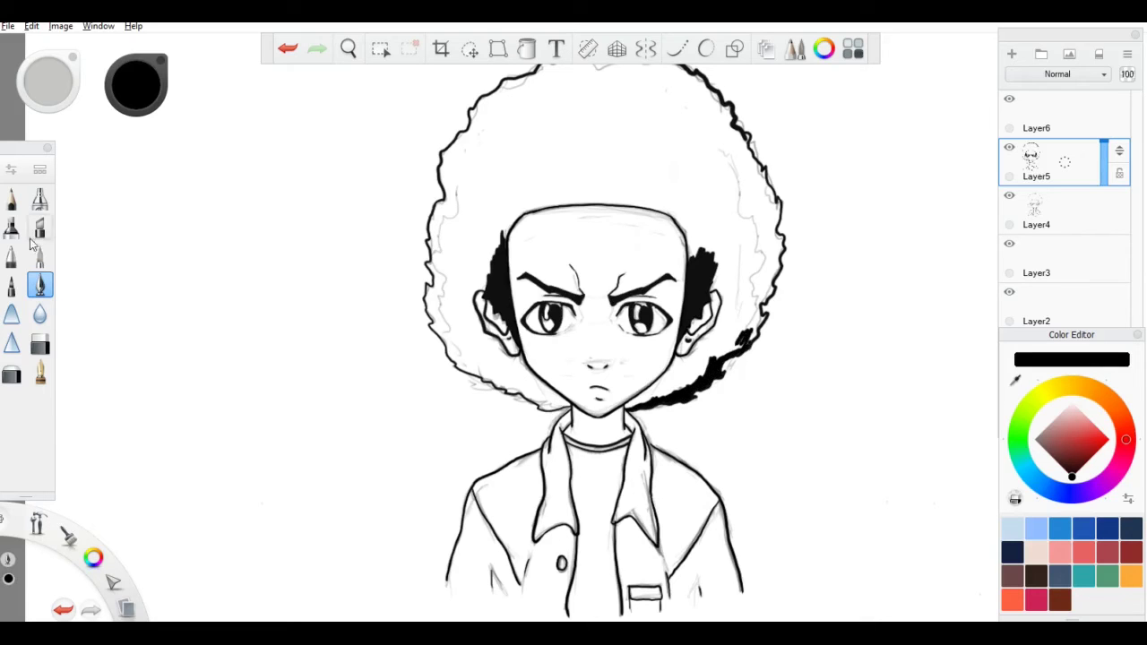
Step: Enlarge the inking pen's brush size and try strokes inside the empty afro
double_click(40, 285)
left_click_drag(103, 306, 155, 305)
left_click_drag(581, 144, 575, 156)
left_click_drag(155, 306, 204, 306)
mouse_move(575, 143)
left_mouse_down()
mouse_move(583, 120)
mouse_move(460, 248)
mouse_move(453, 313)
left_mouse_up()
left_click(39, 169)
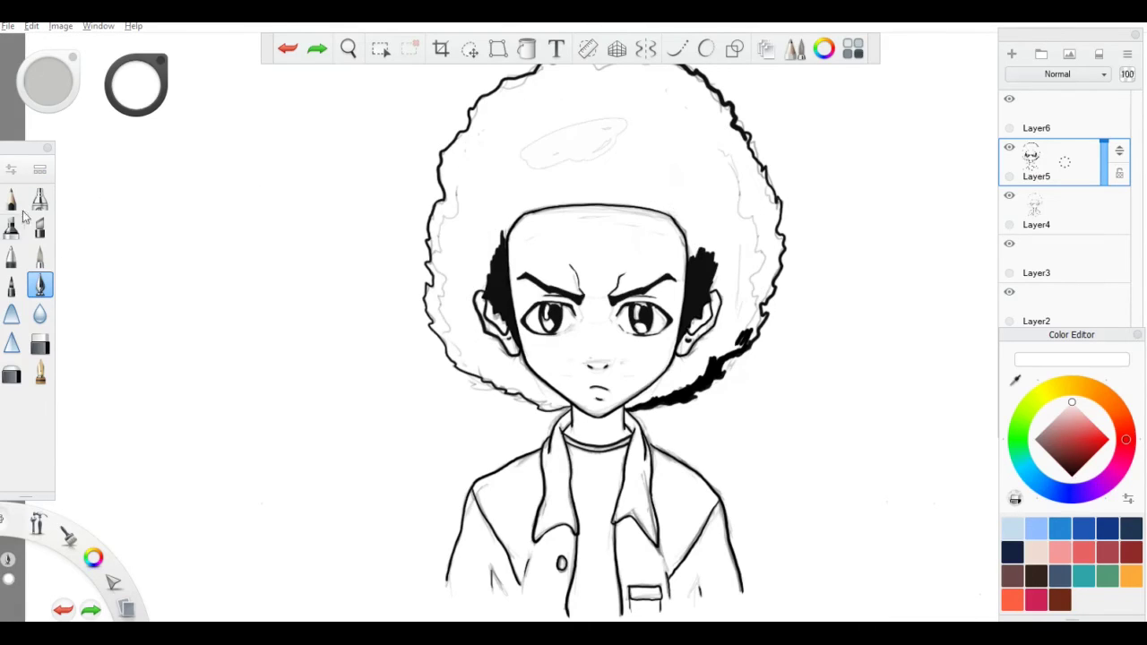
Step: Paint white over the faint oval mark in the upper part of the afro with the inking pen
double_click(41, 285)
left_click_drag(571, 136, 538, 154)
left_click(277, 148)
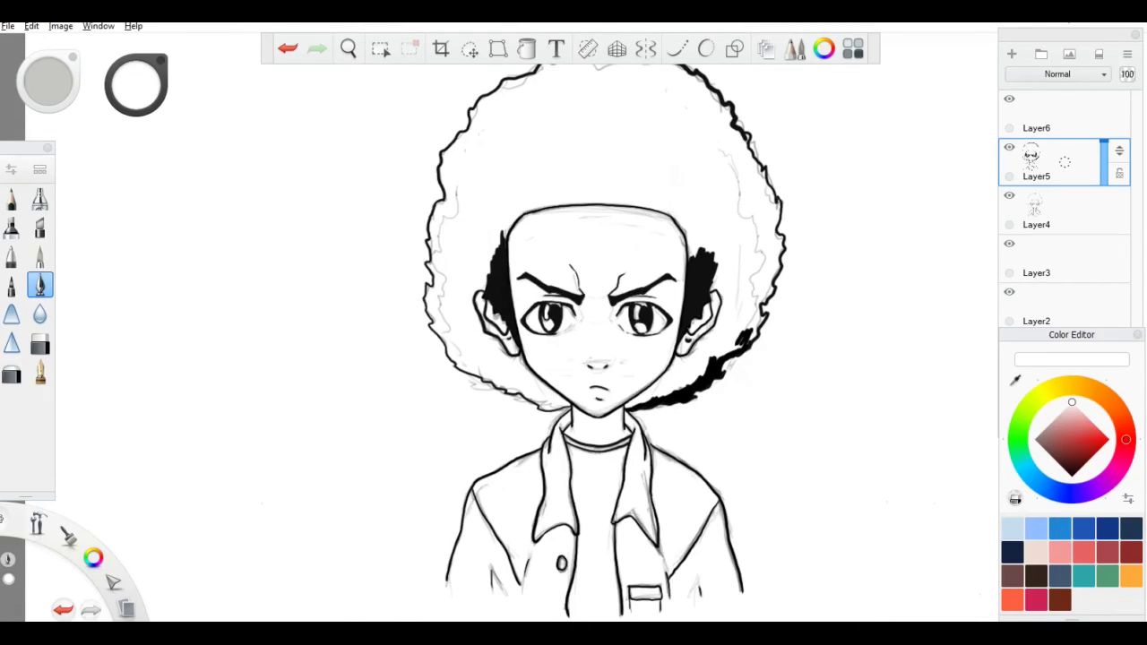